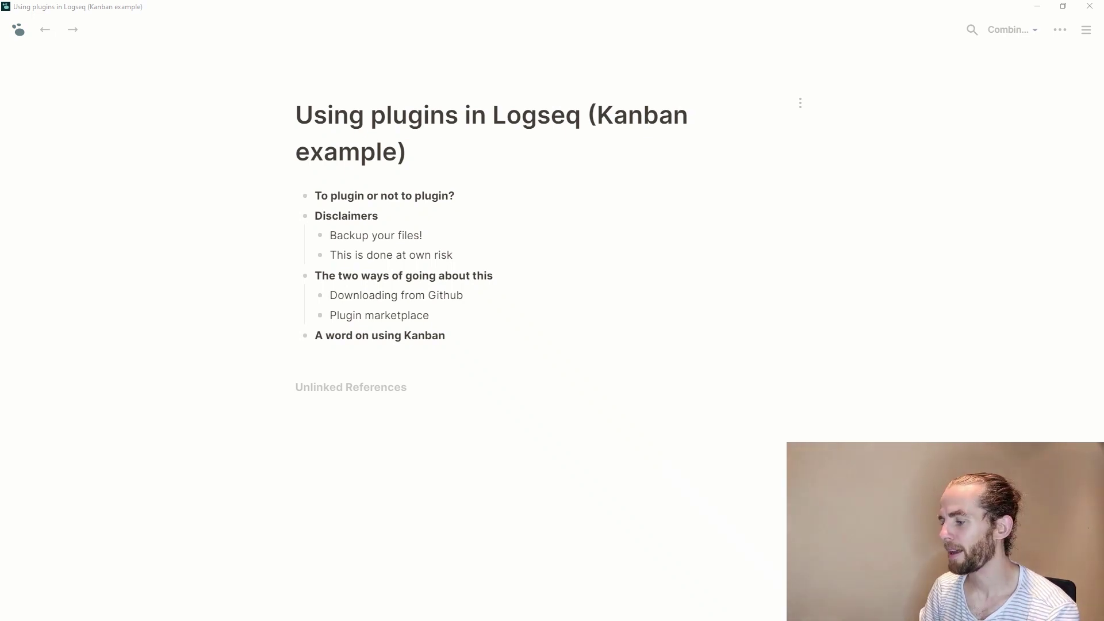
Step: Switch from Logseq to the Miro board showing the Todo/Doing/Done Kanban example
key(alt+Tab)
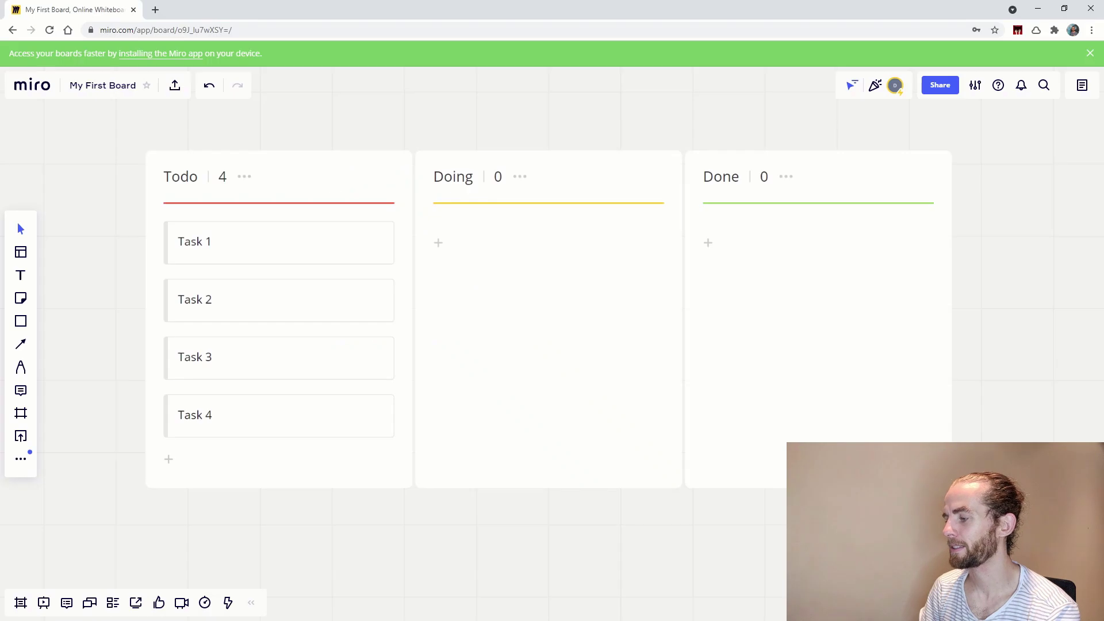
Step: Drag the Task 1 card from Todo into Doing, then on into Done
click(218, 248)
drag(218, 248, 495, 256)
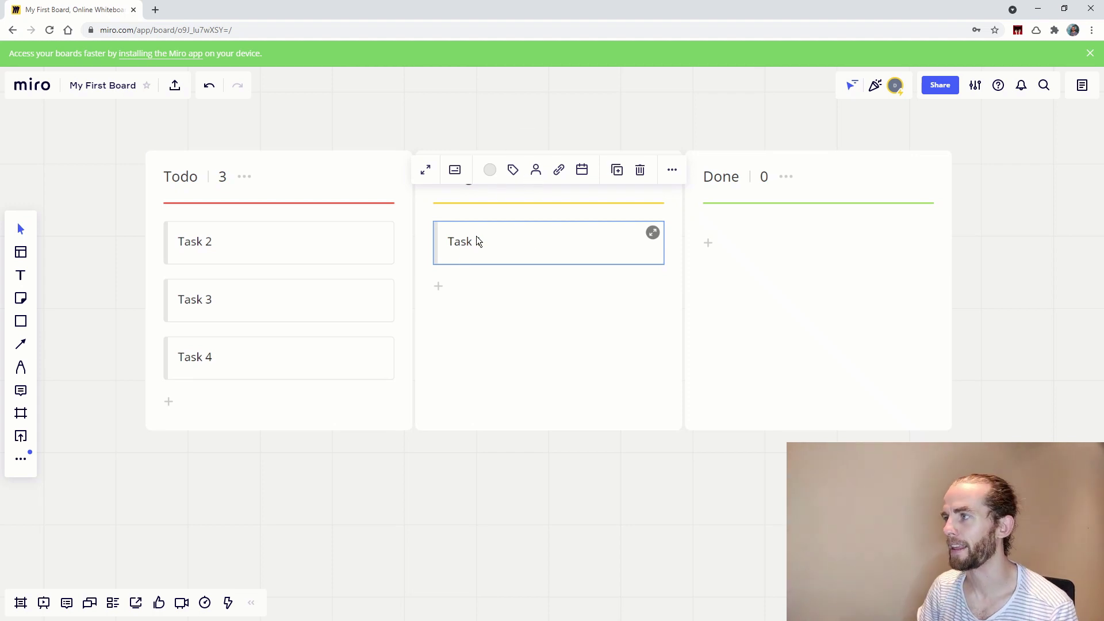
scroll(1074, 232, right, 1)
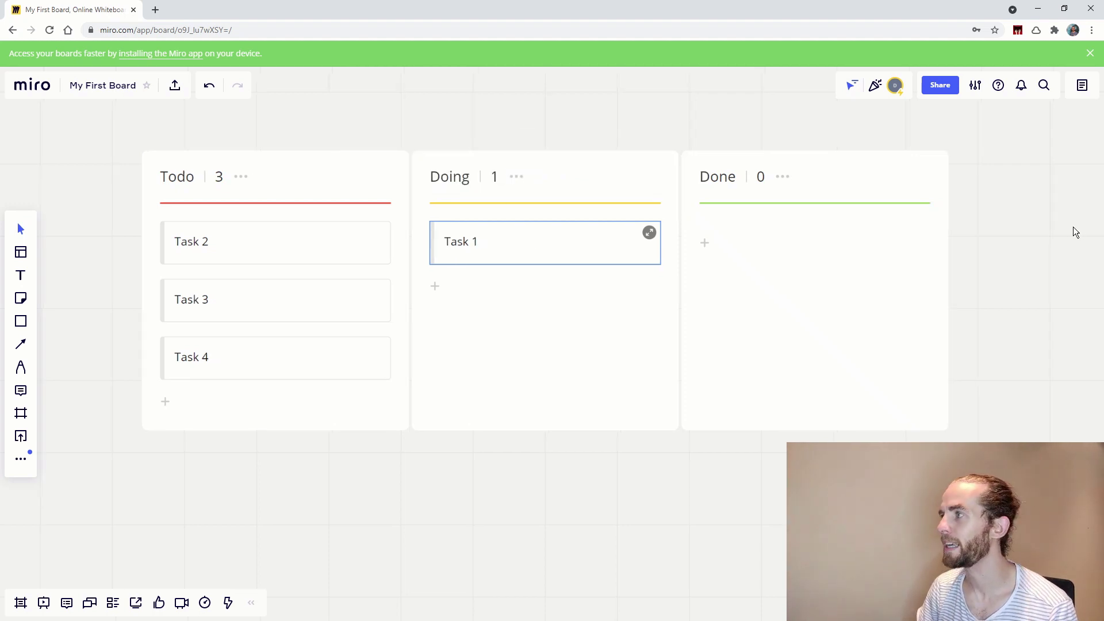
drag(486, 258, 752, 259)
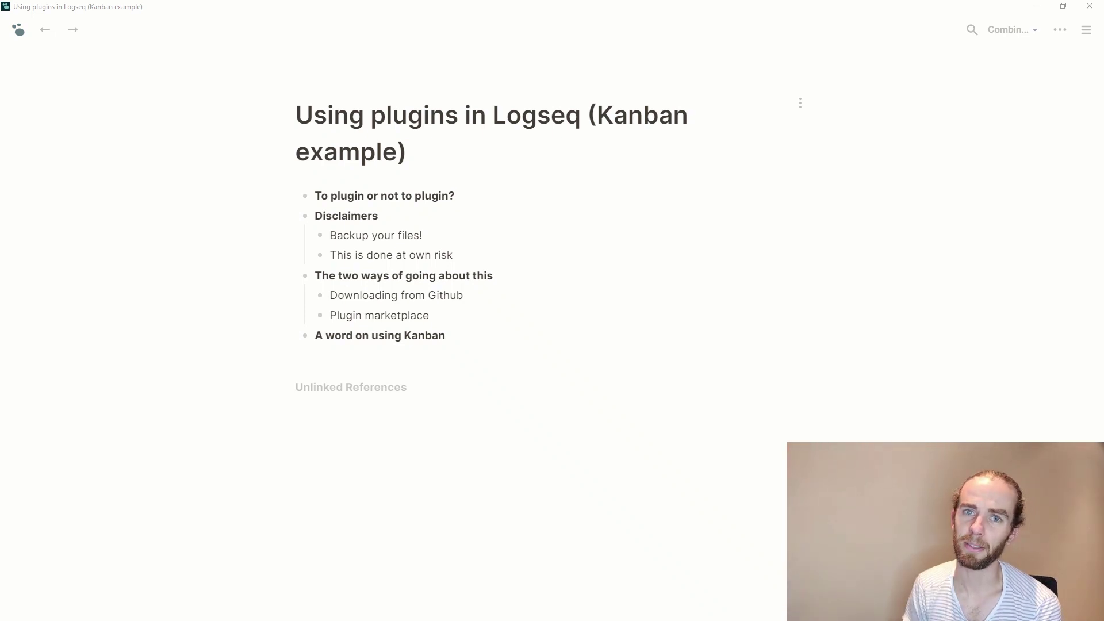
Step: Zoom the Logseq page out, then switch to the developer's GitHub profile in Chrome
key(ctrl+minus)
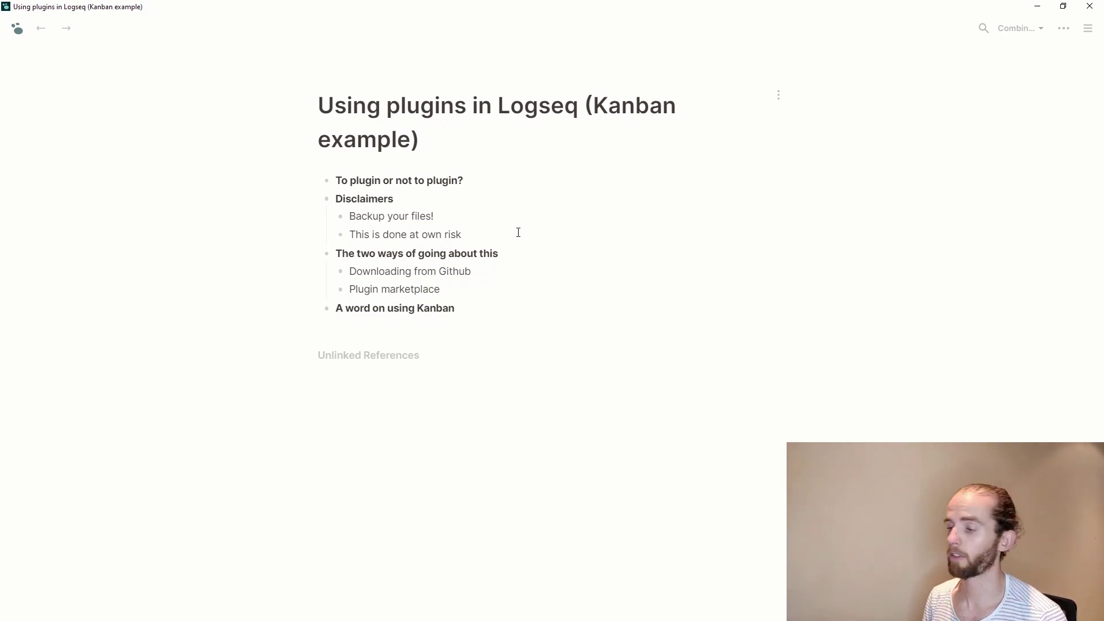
key(alt+Tab)
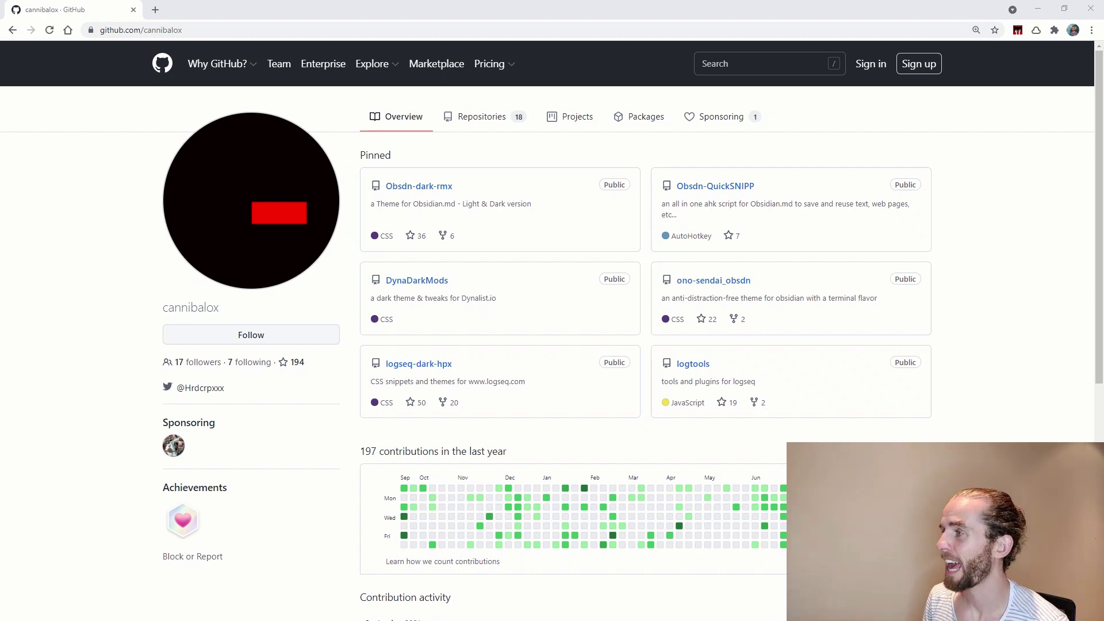
Step: Download the logtools repository via Code > Download ZIP and open the downloaded ZIP
click(690, 366)
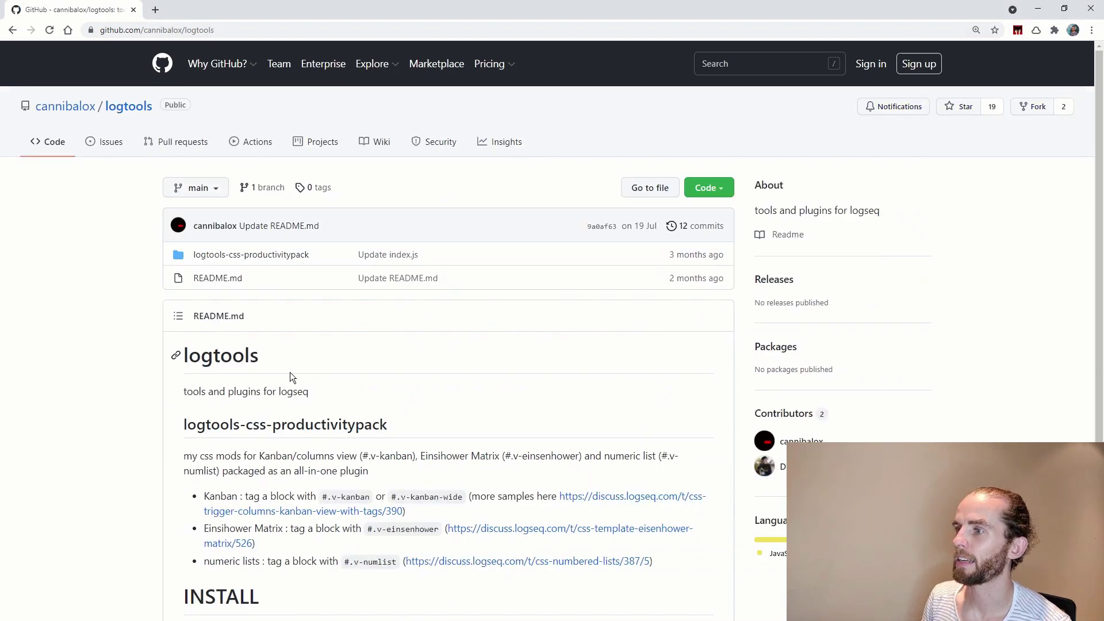
scroll(290, 372, down, 2)
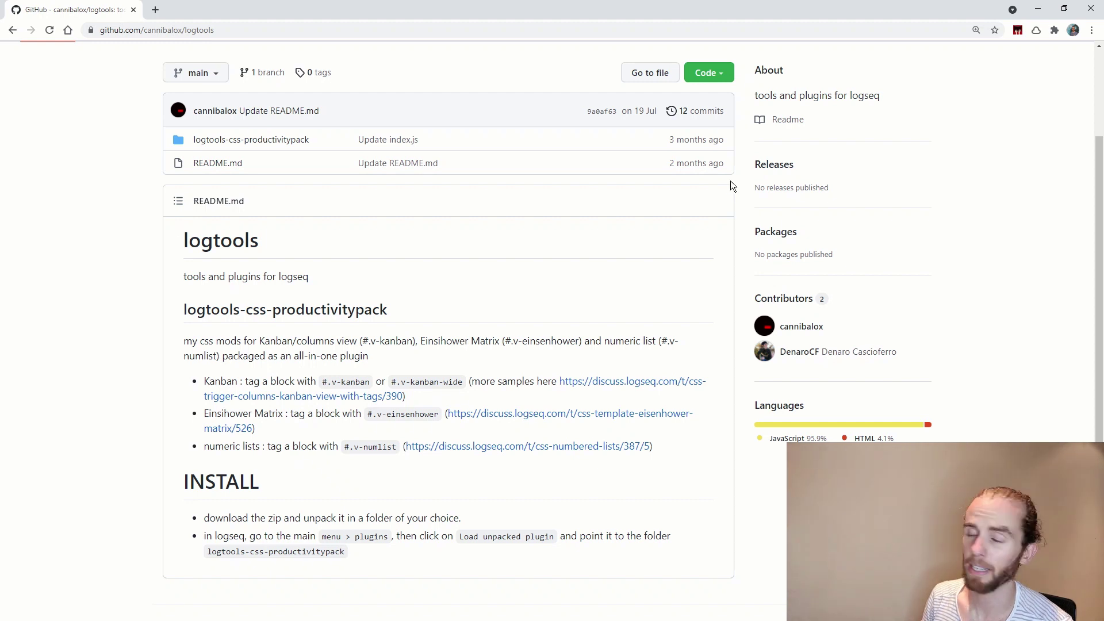
click(718, 75)
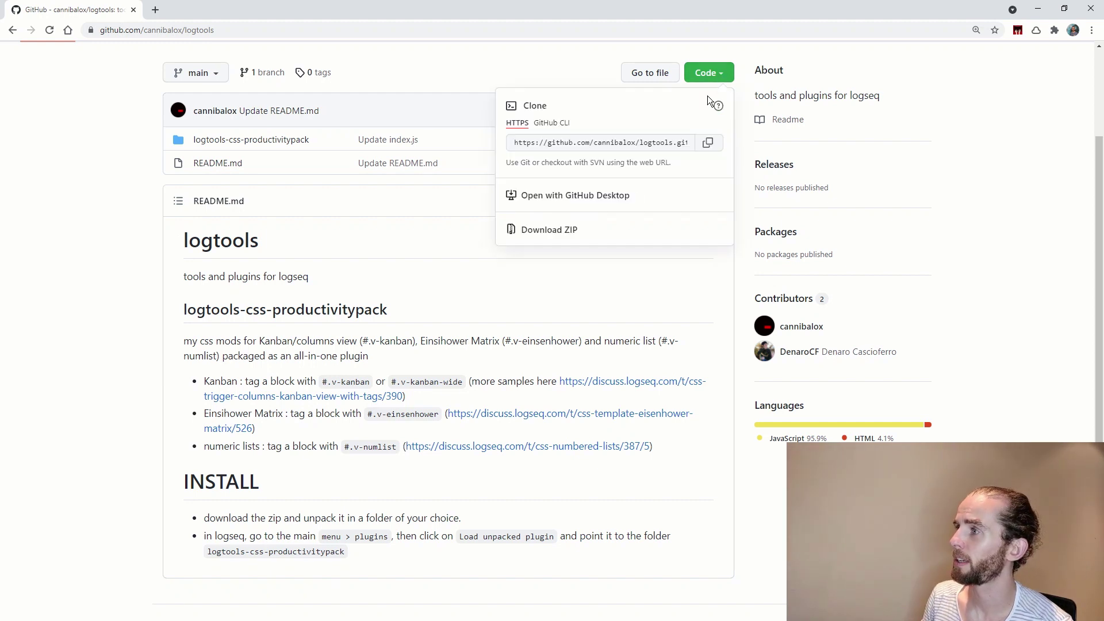
click(586, 231)
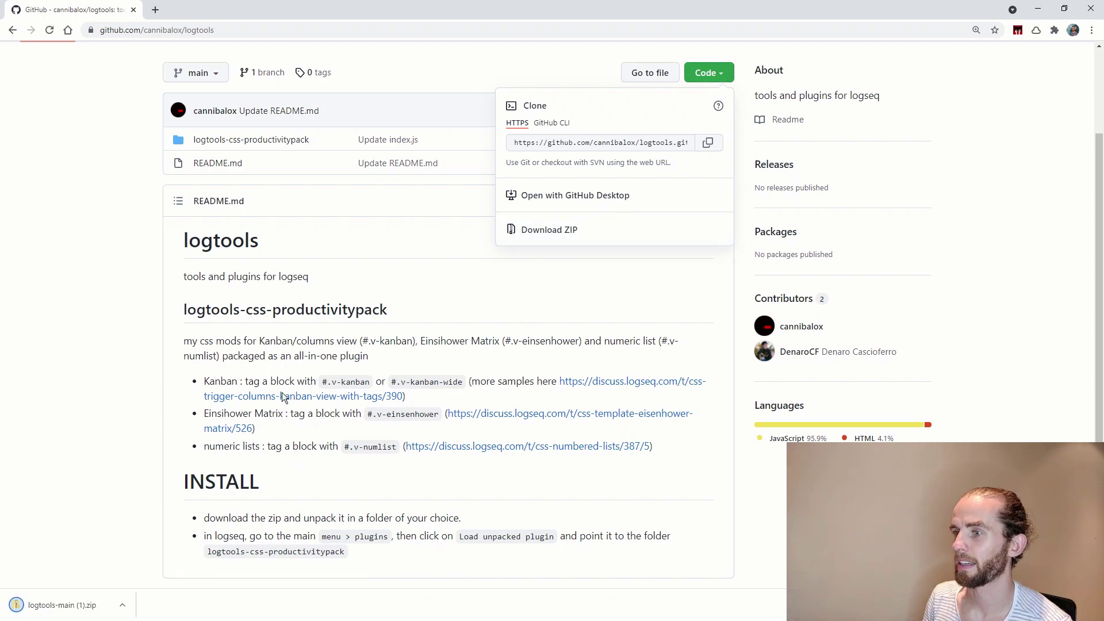
click(58, 605)
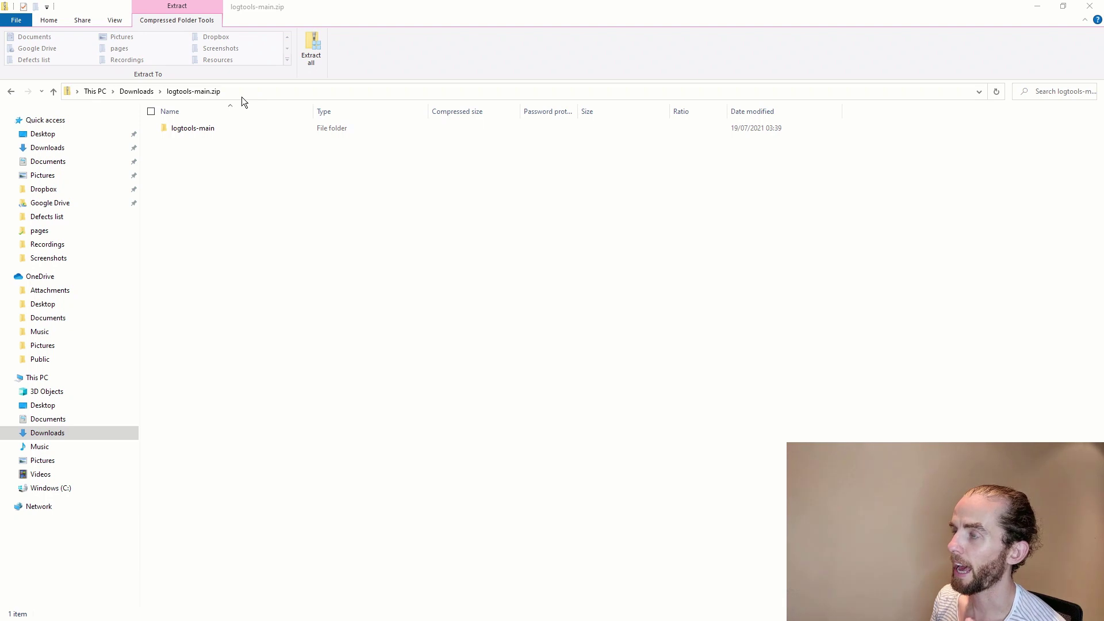
Step: Start the Extract all wizard for the ZIP, then cancel it without extracting
click(312, 43)
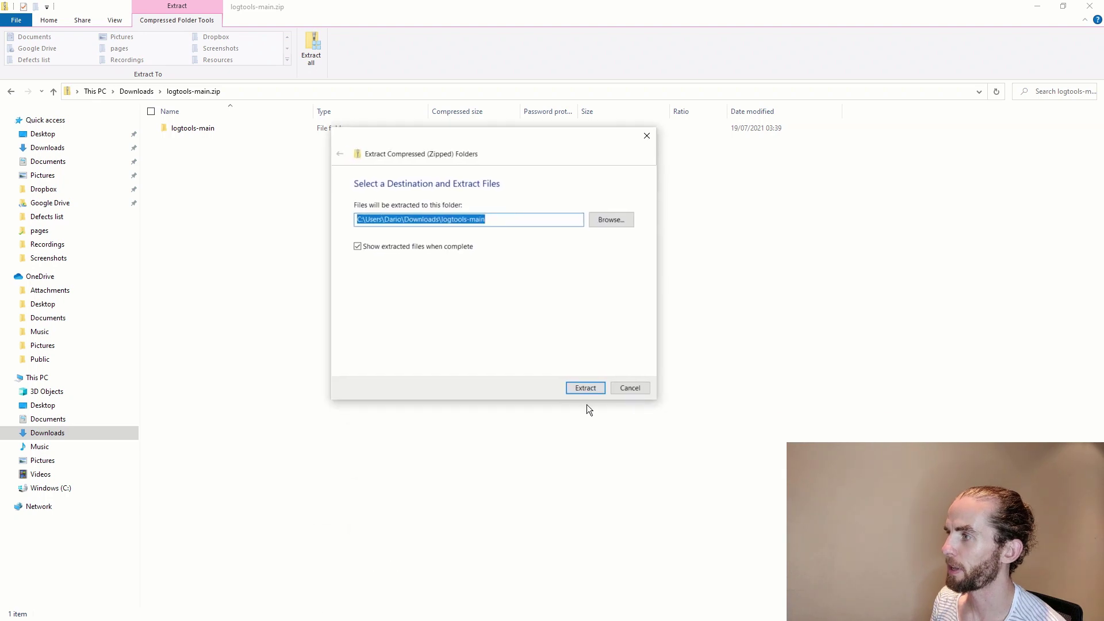
click(631, 388)
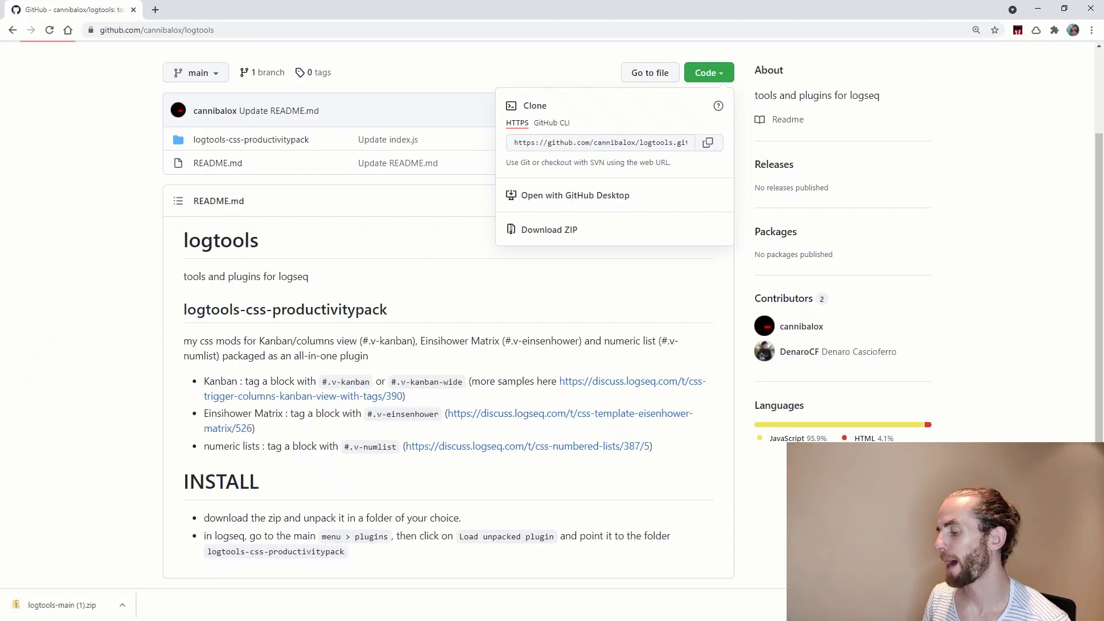
Step: Turn on Developer mode in Logseq's Advanced settings and accept the restart prompt
key(alt+Tab)
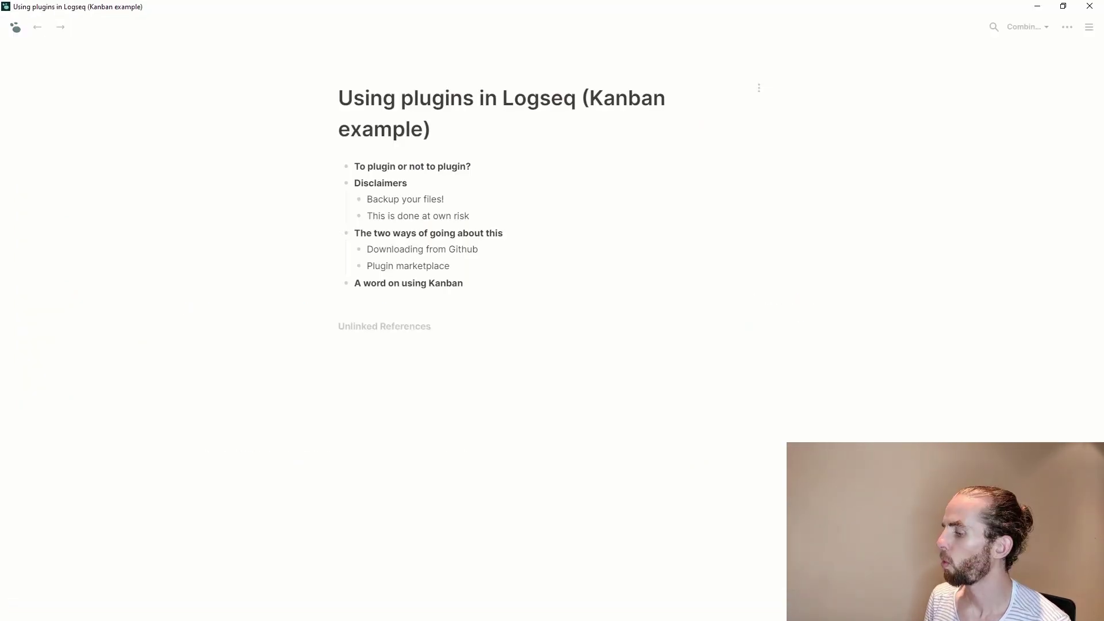
click(1068, 28)
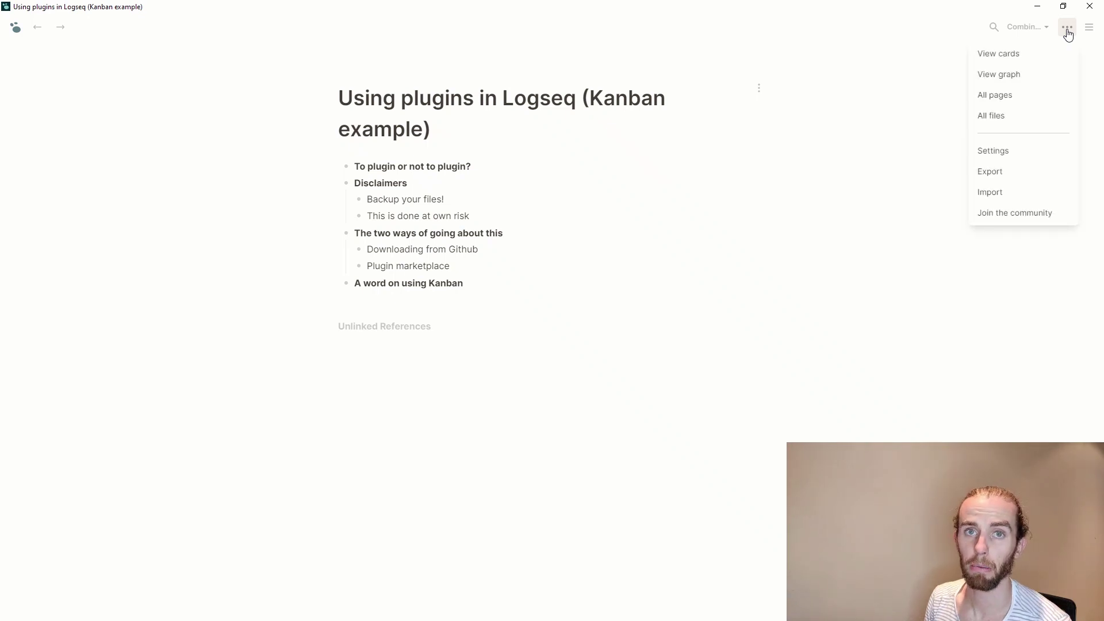
click(993, 151)
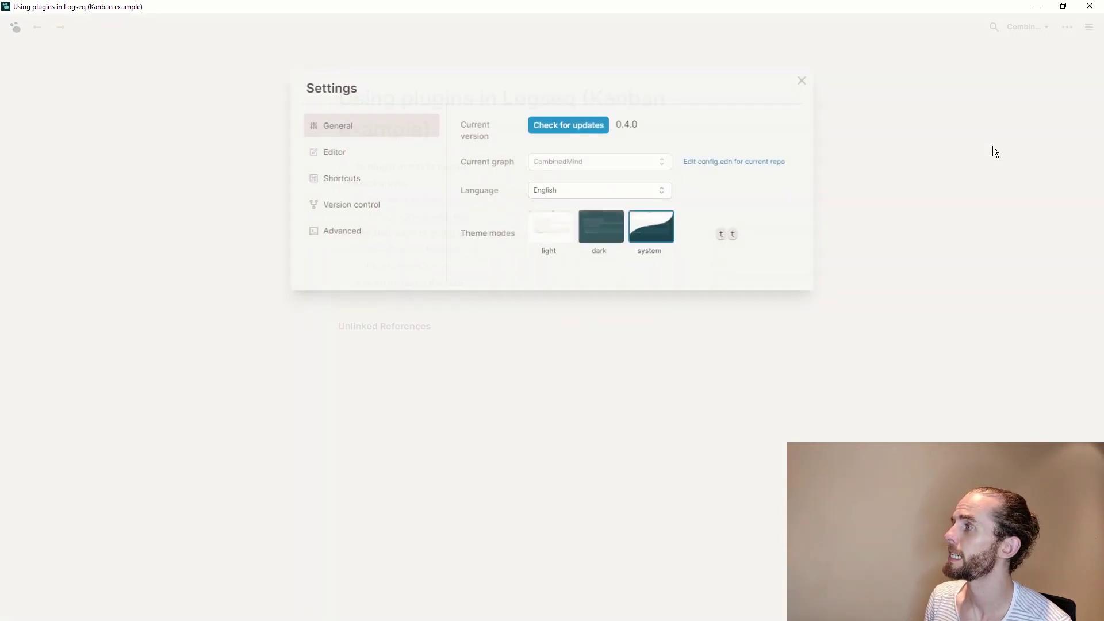
click(341, 233)
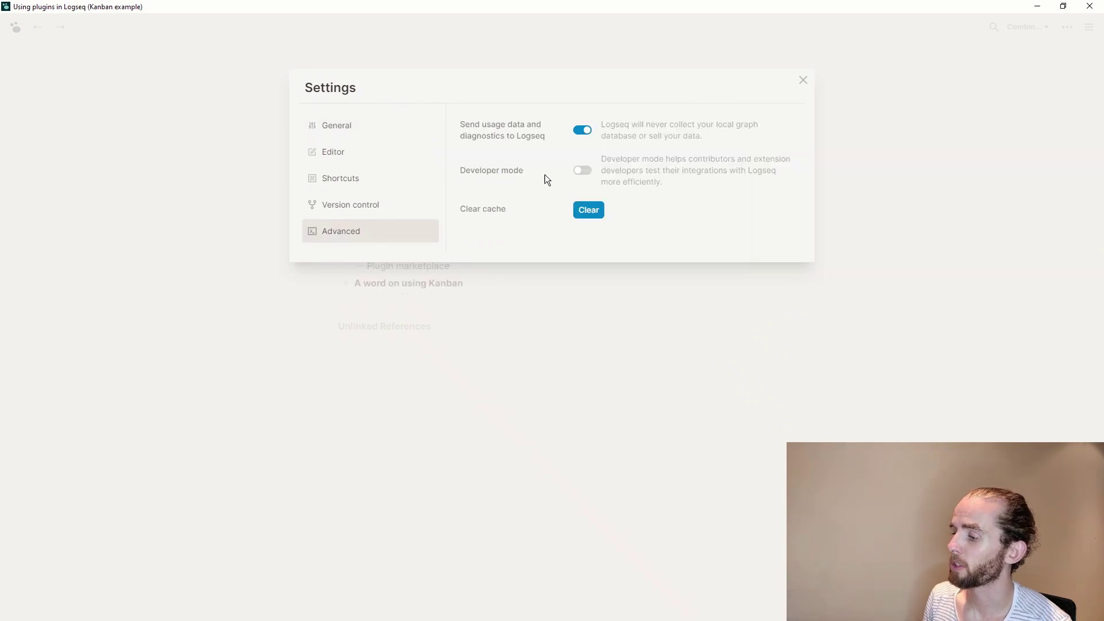
click(581, 170)
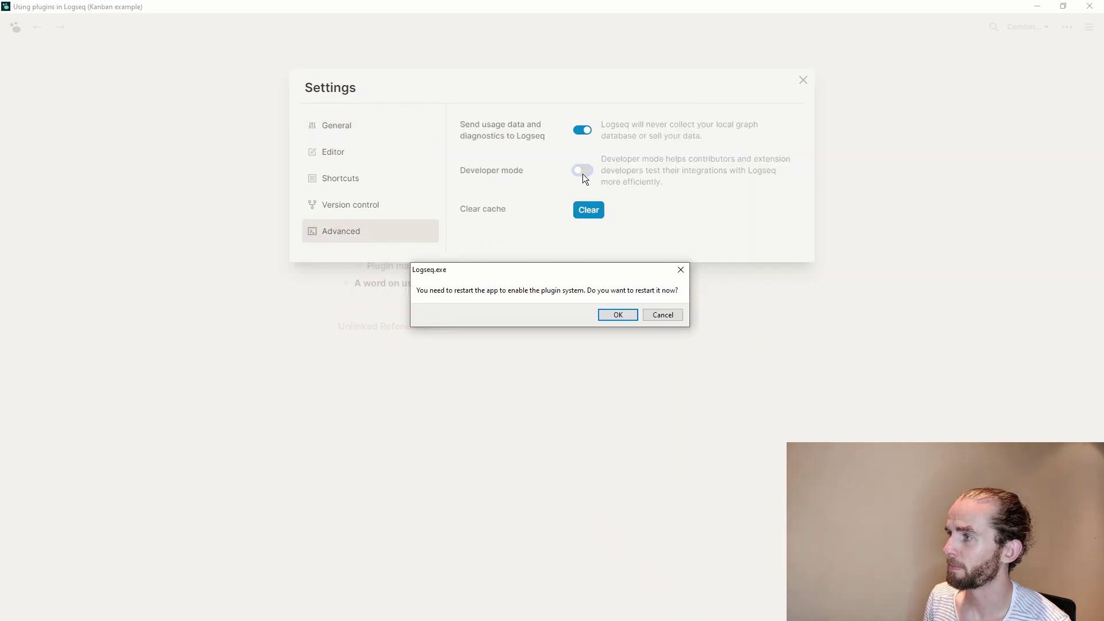
click(618, 315)
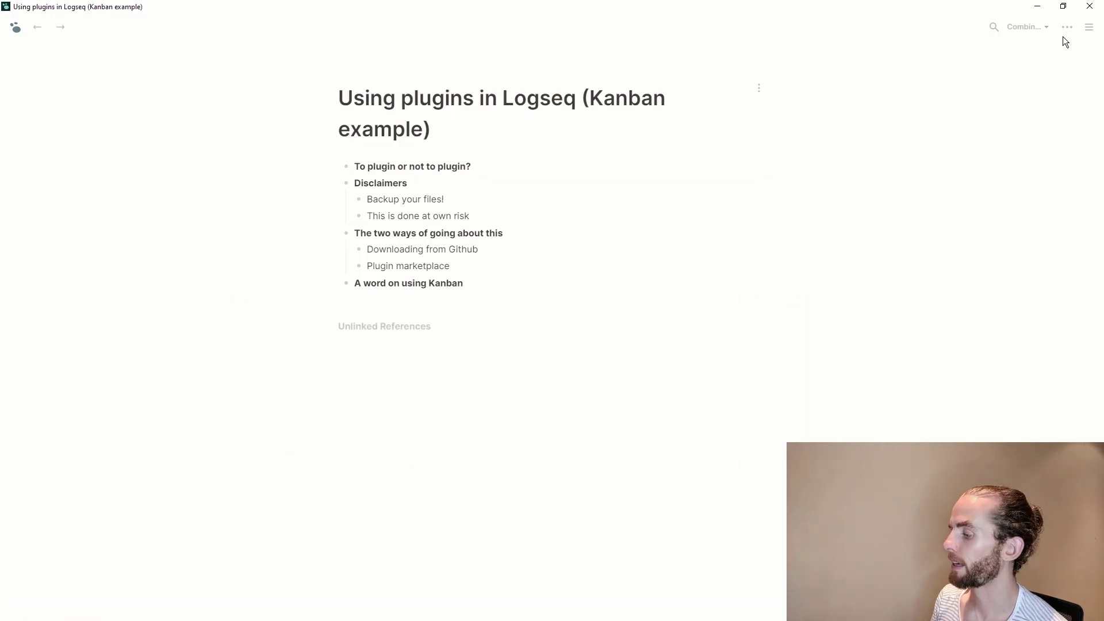
Step: Load the unpacked logtools-css-productivitypack plugin from logtools-main, then browse the plugin Marketplace
click(1063, 32)
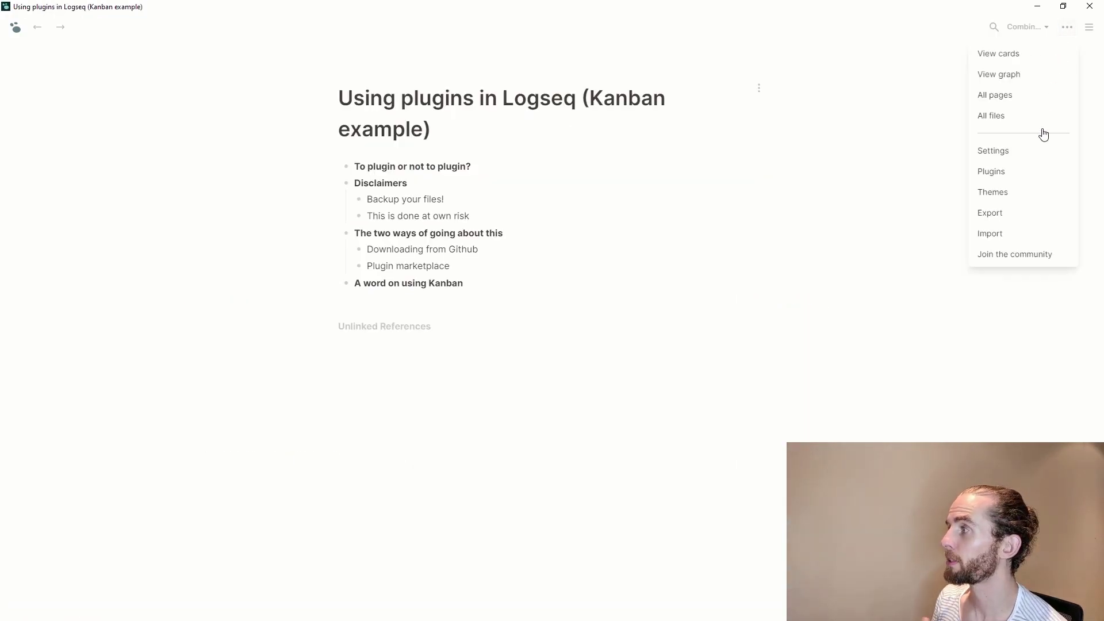
click(1016, 175)
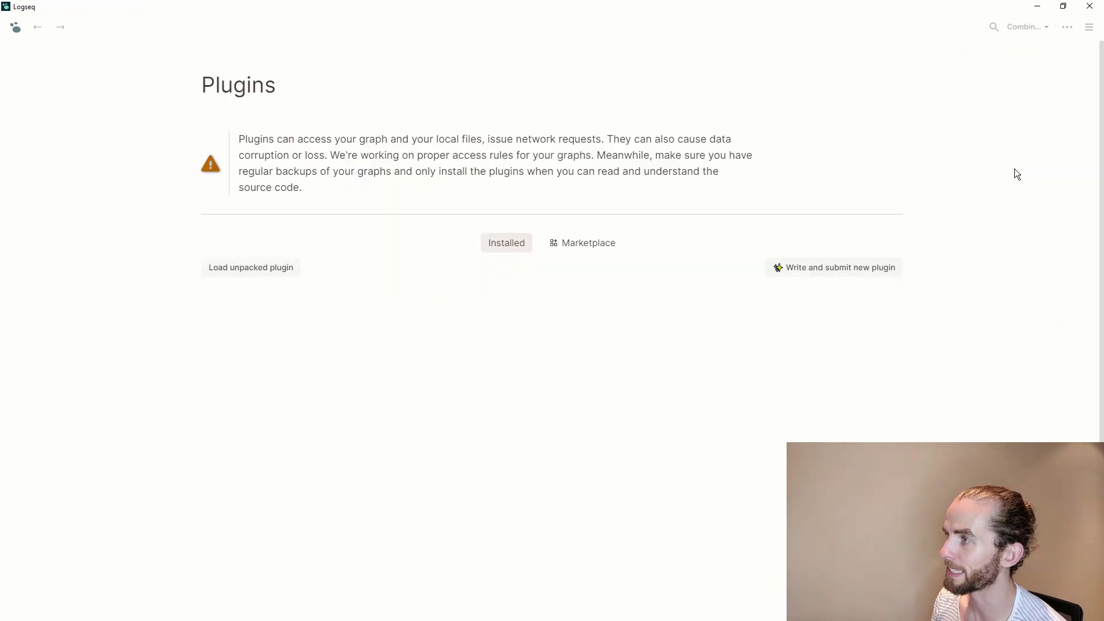
click(251, 268)
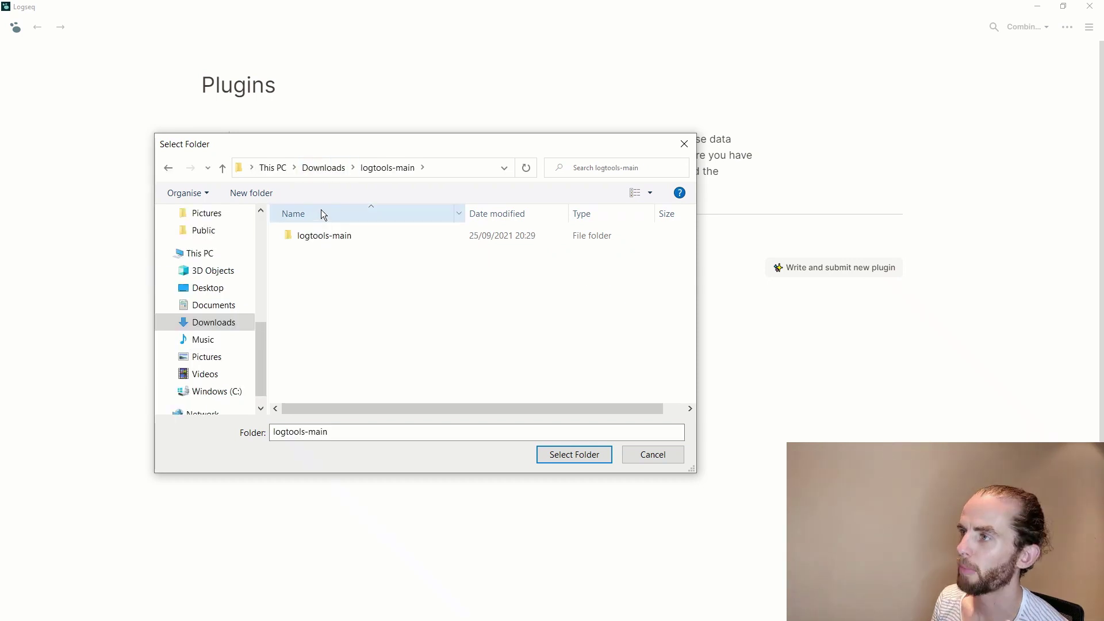
double_click(351, 236)
click(351, 237)
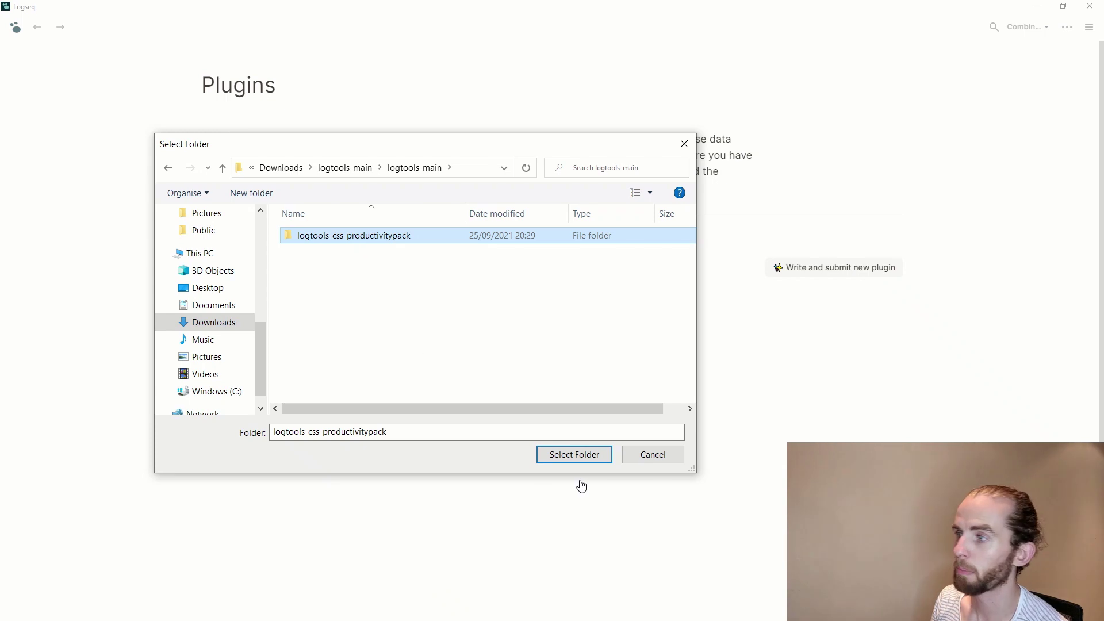
click(589, 457)
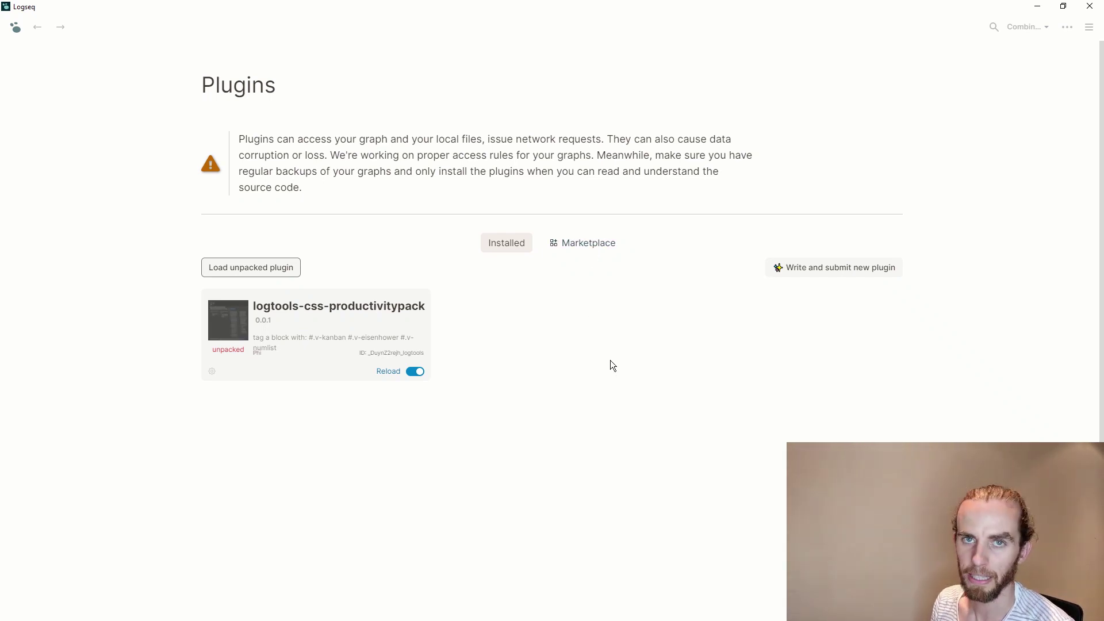
click(594, 251)
Step: Return from the Marketplace to the installed plugins list with the Tabs plugin enabled
scroll(607, 319, down, 3)
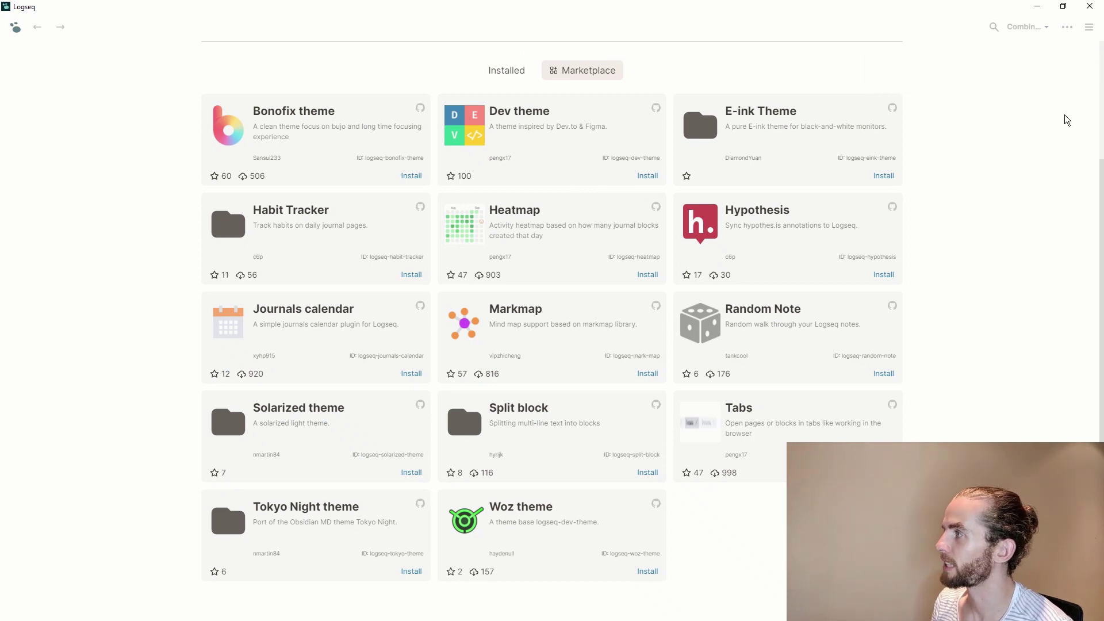
click(502, 71)
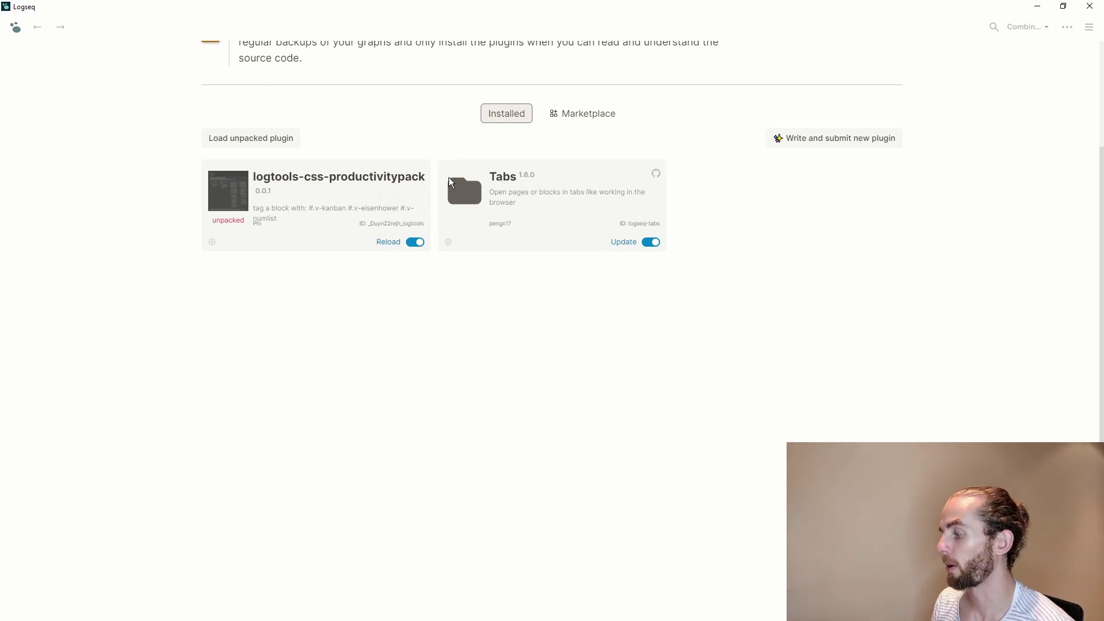
scroll(968, 46, up, 3)
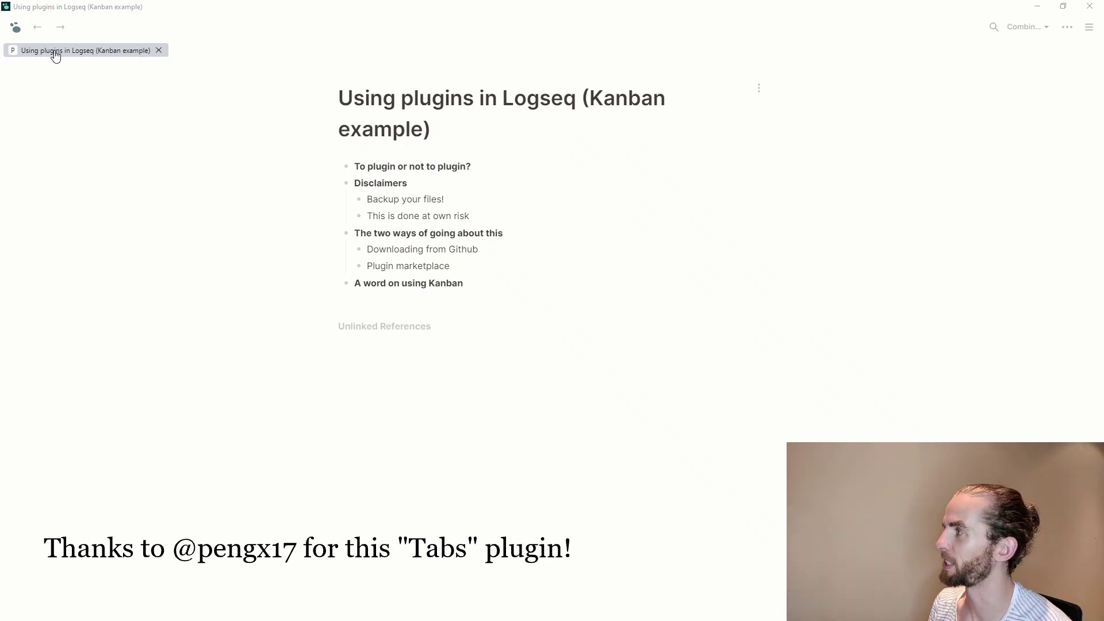
Step: From the graph view, open Role/Junior Tech Project Manager and Some important process as a background tab
click(1073, 33)
click(1029, 79)
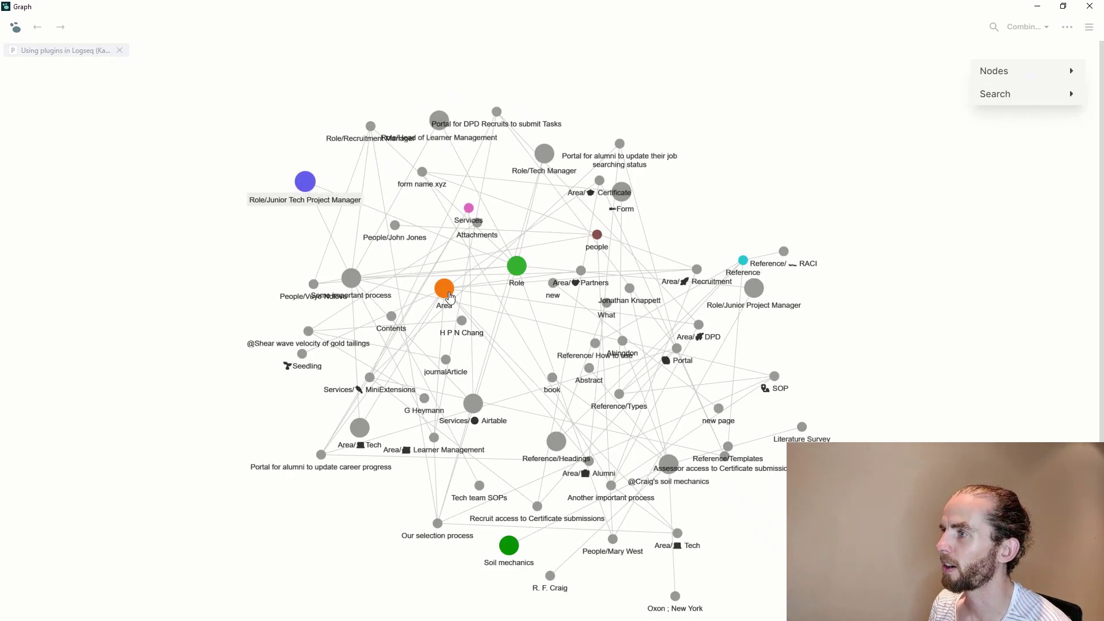
click(312, 187)
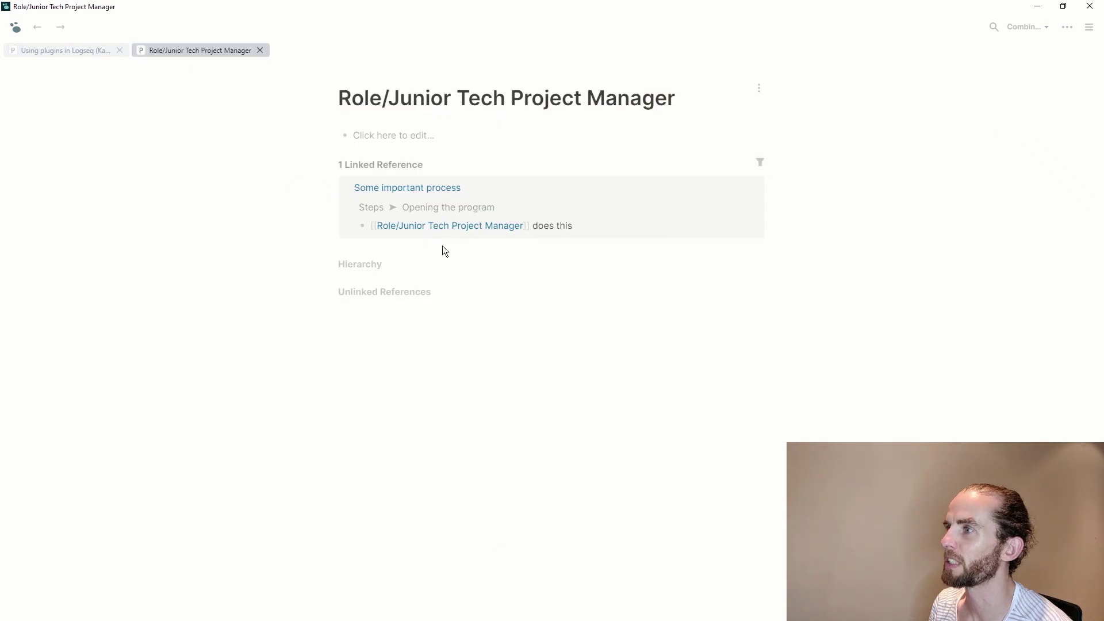
ctrl+click(439, 189)
mouse_move(438, 194)
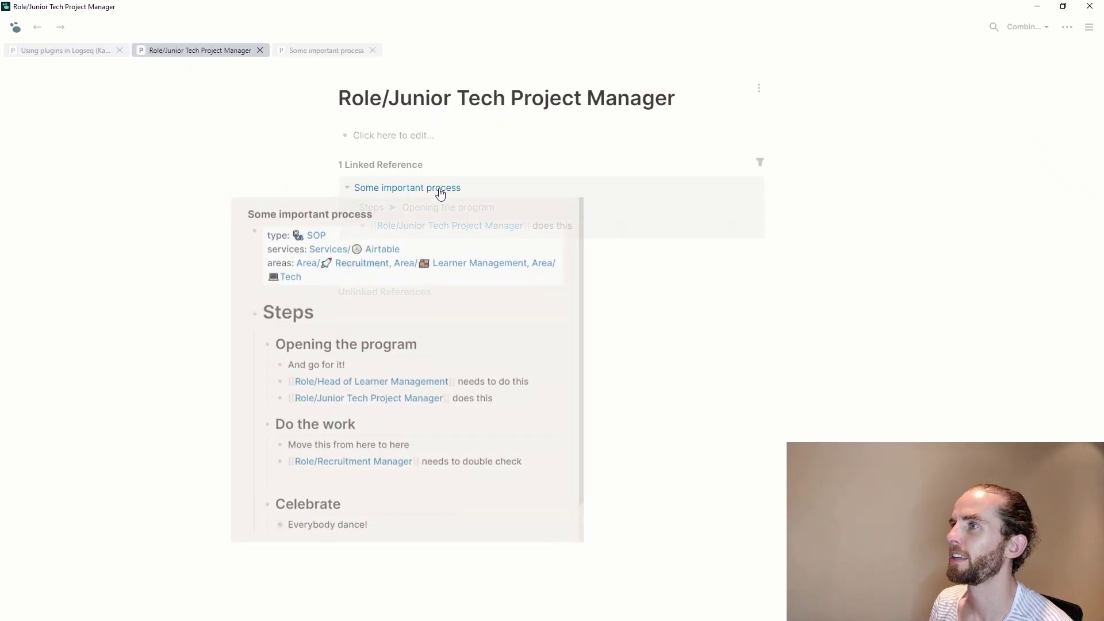
Step: Switch between the Some important process, Role/Junior Tech Project Manager and Using plugins tabs
click(321, 51)
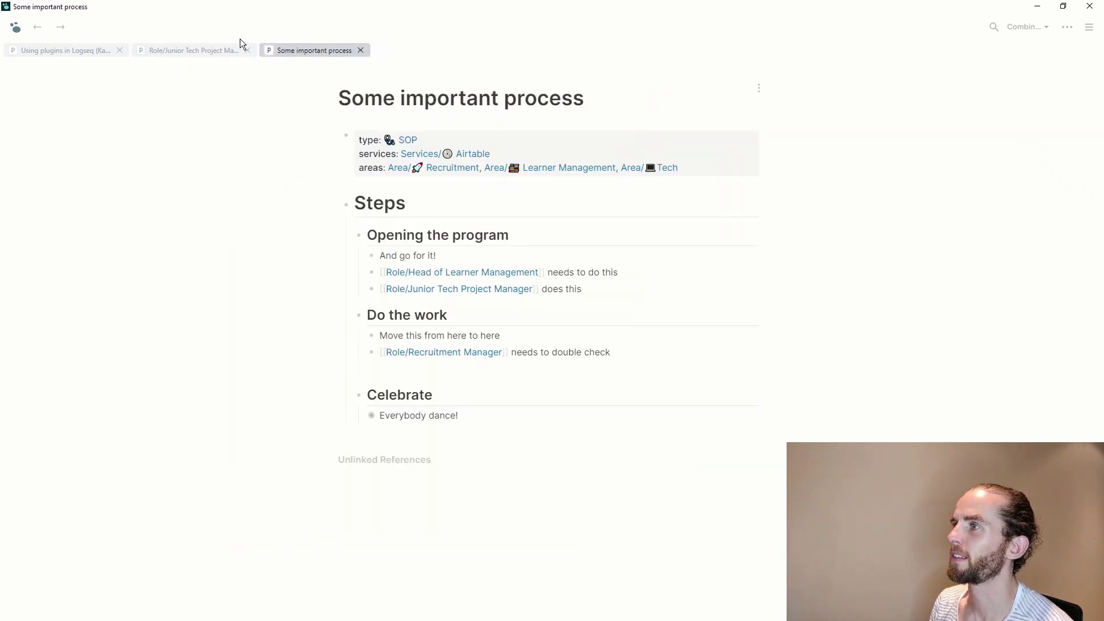
click(180, 50)
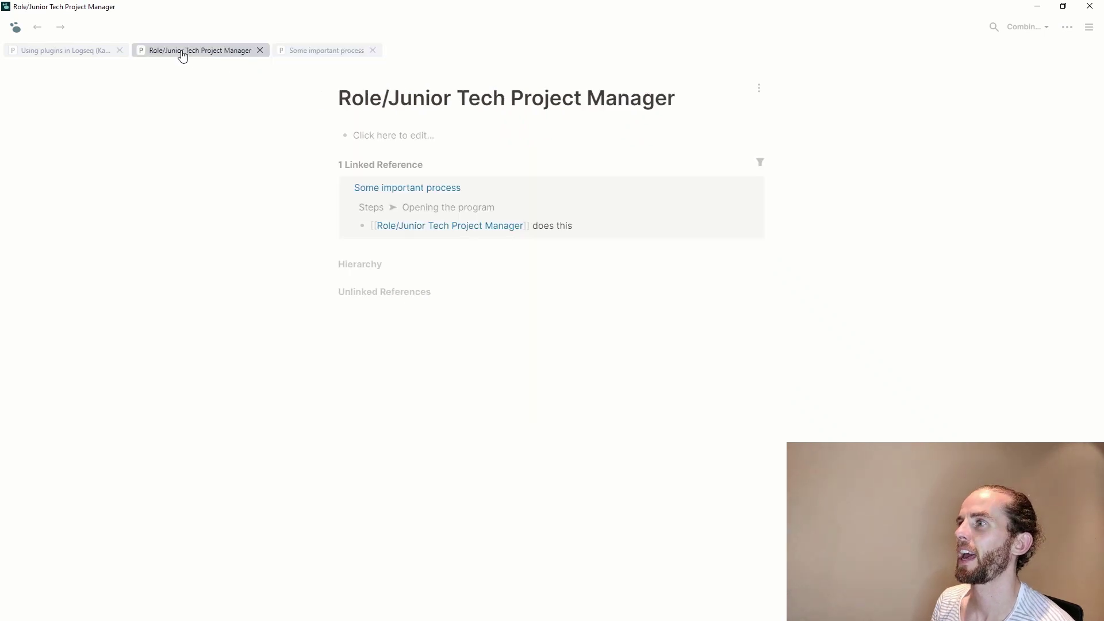
click(94, 53)
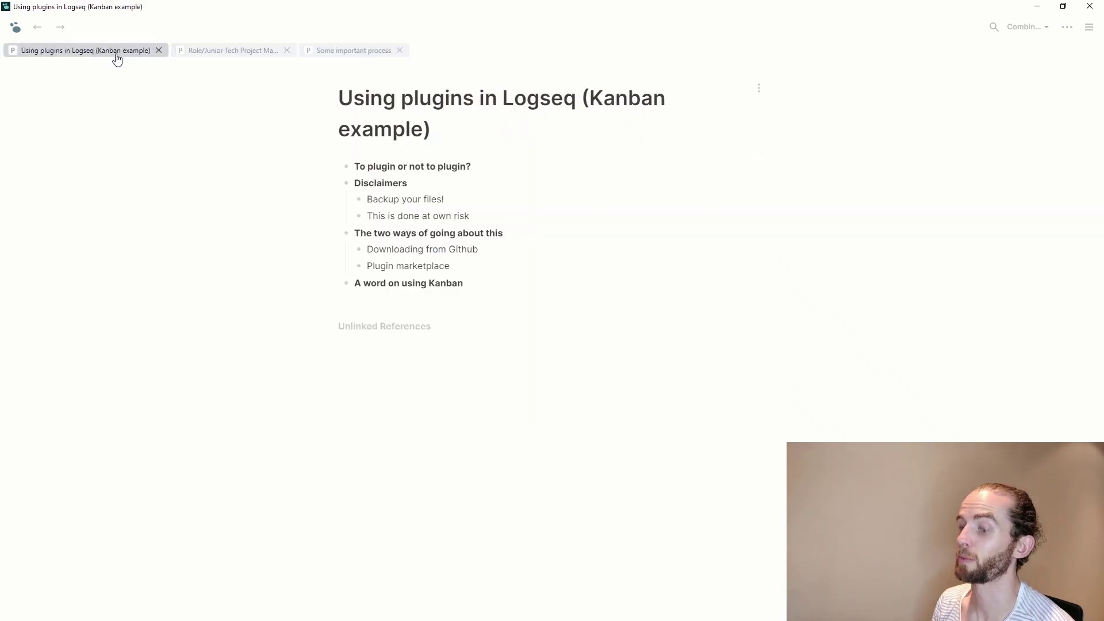
click(354, 51)
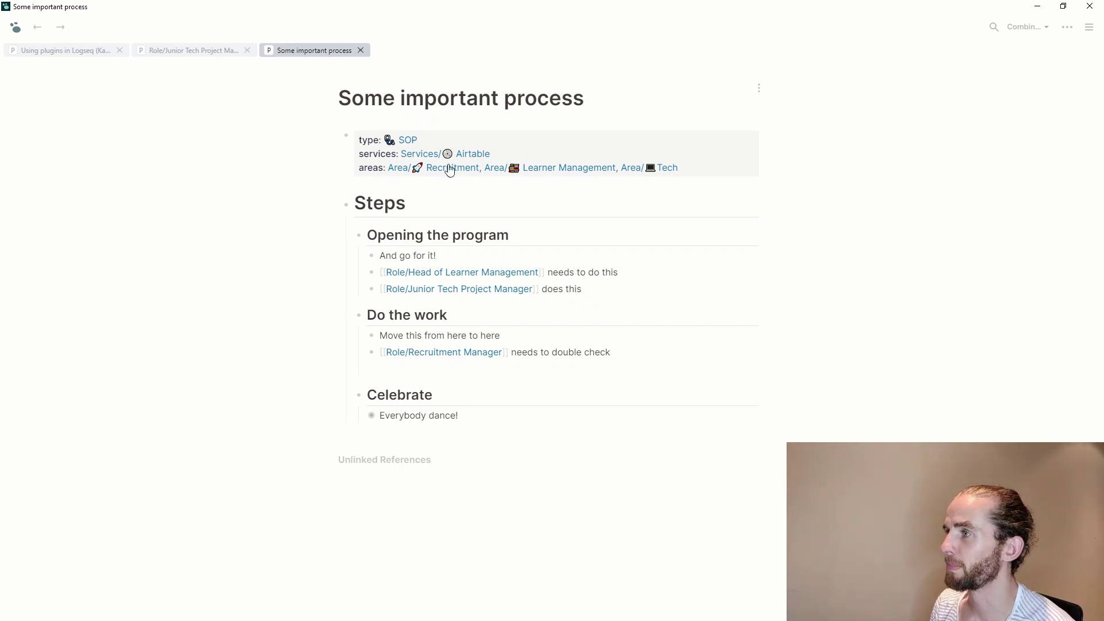
Step: Open SOP in a new tab, return to Role/Junior Tech Project Manager, and show the right sidebar
ctrl+click(405, 141)
click(404, 55)
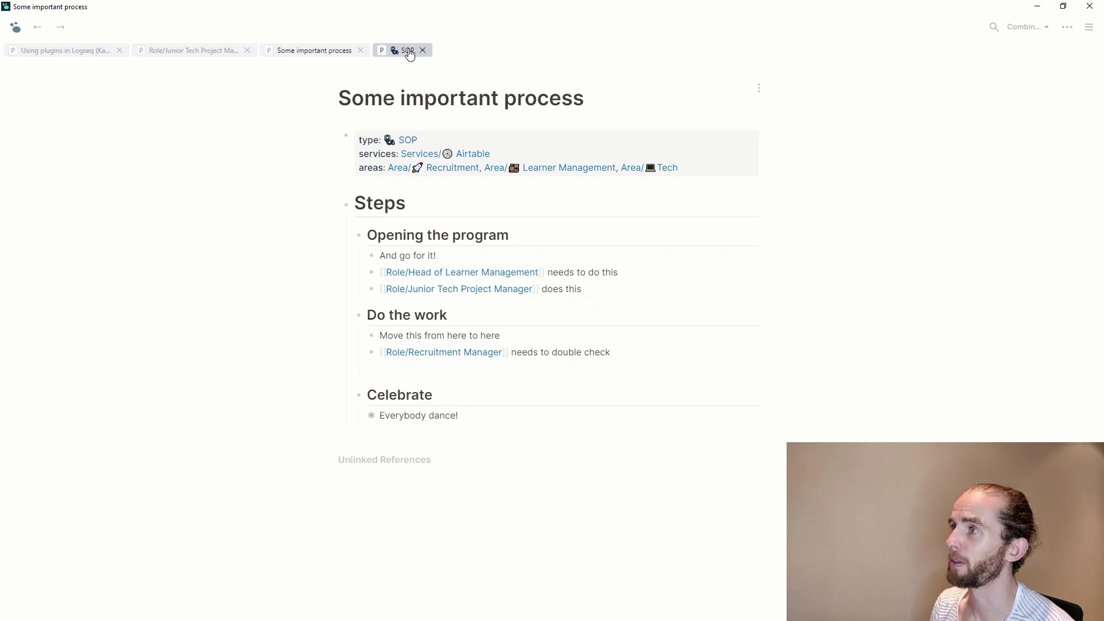
click(223, 51)
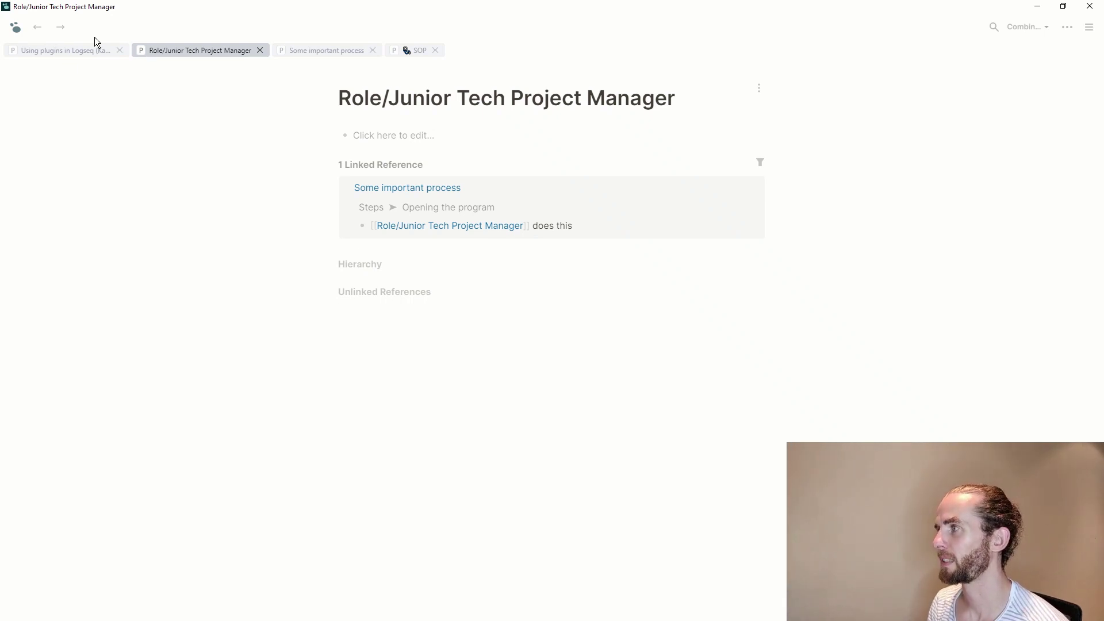
key(t)
key(r)
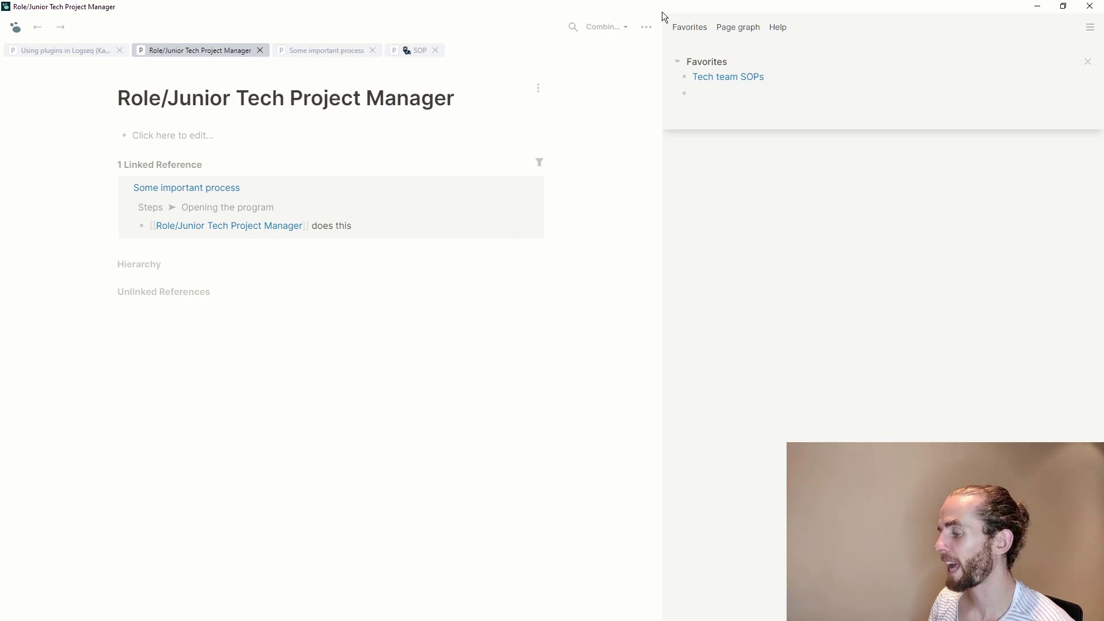
Step: Close the SOP, Some important process and Role/Junior Tech Project Manager tabs
click(435, 50)
click(372, 51)
click(260, 50)
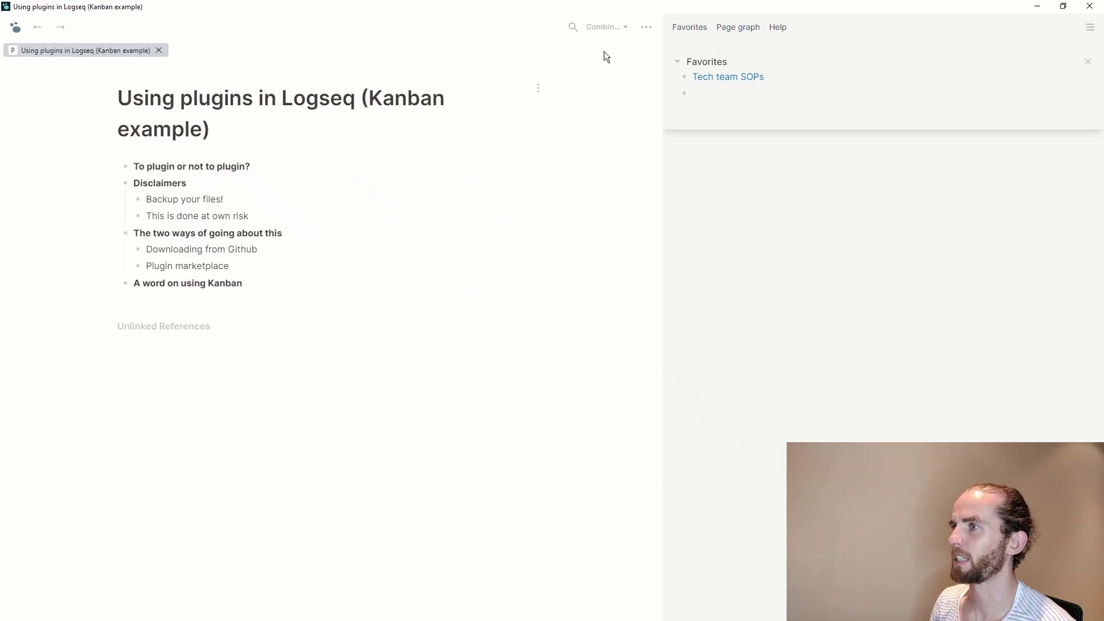
Step: Disable the Tabs plugin and go back to the Using plugins in Logseq page
click(646, 29)
click(577, 172)
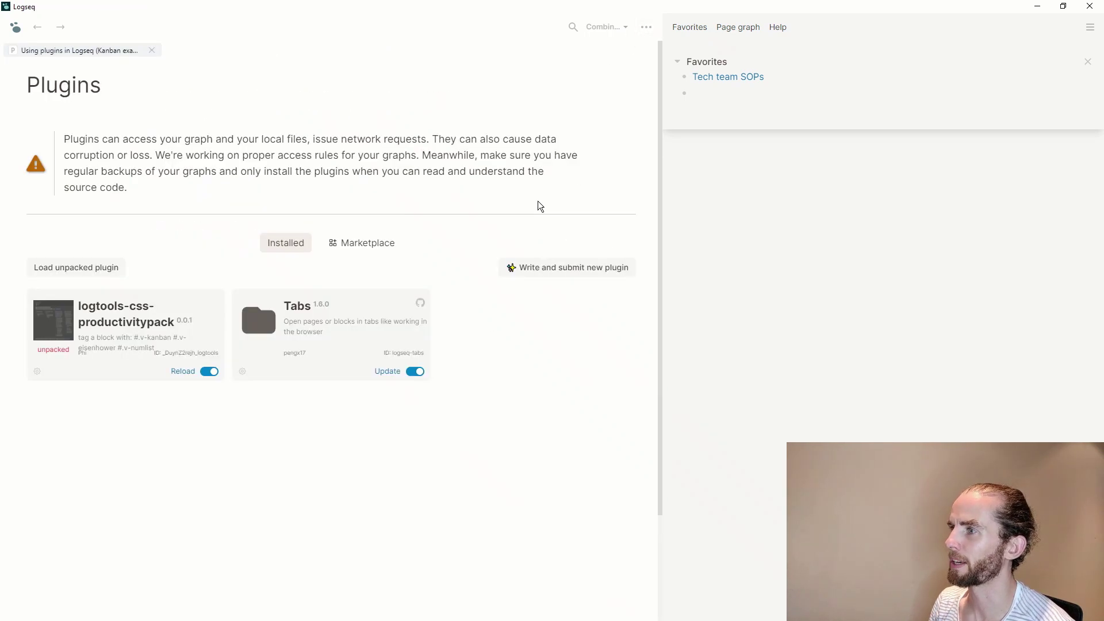
click(414, 371)
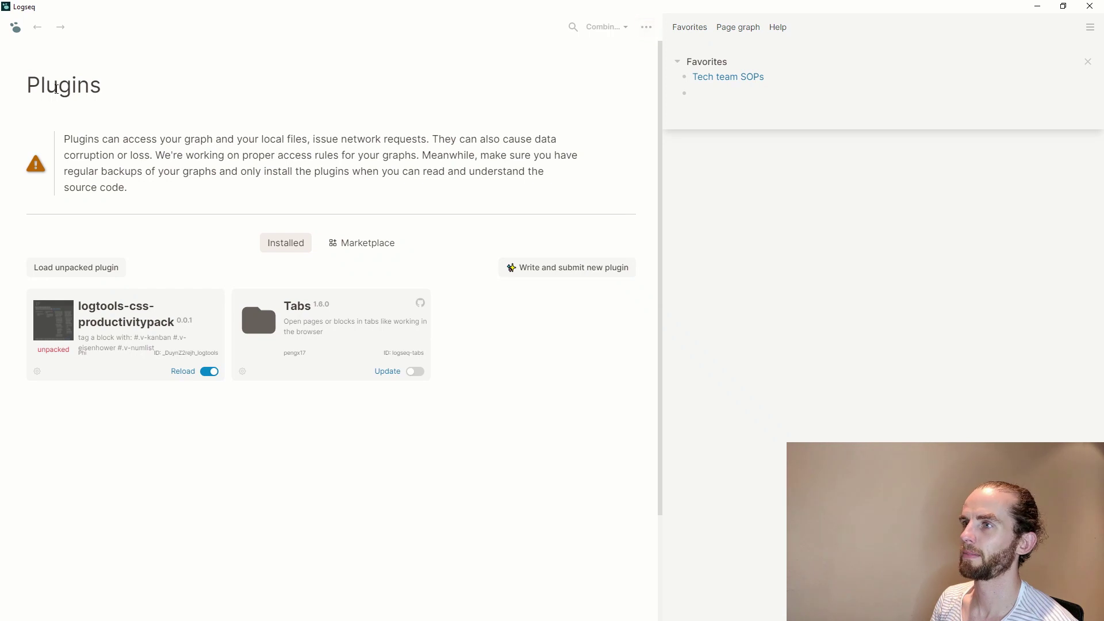
click(37, 30)
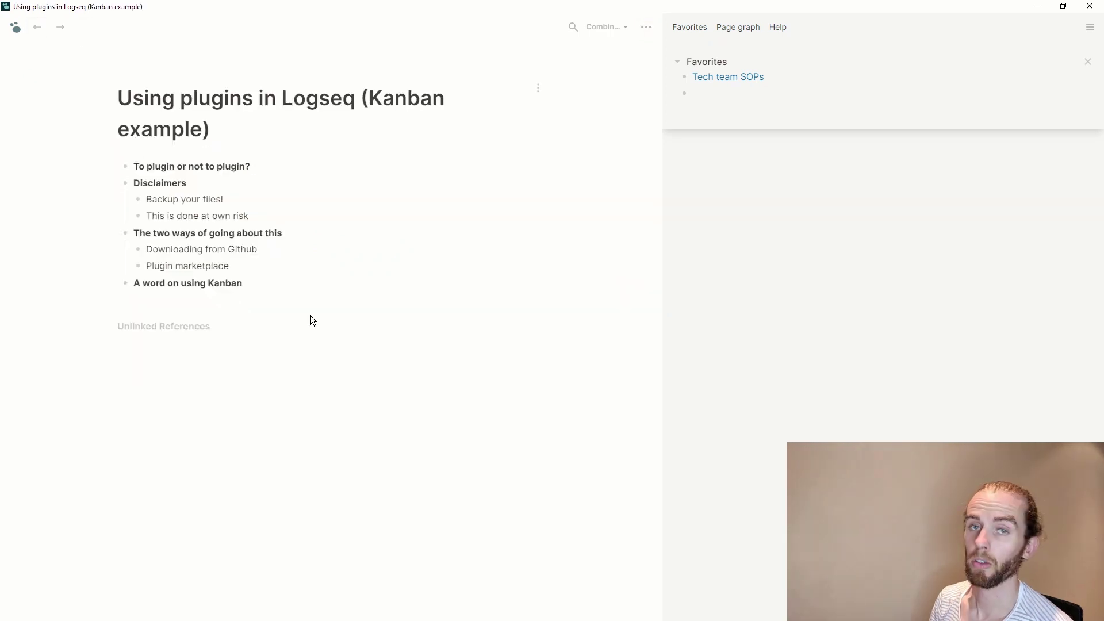
Step: Add a [[Kanban Example]] link in a new bullet under 'A word on using Kanban' and open it
click(249, 283)
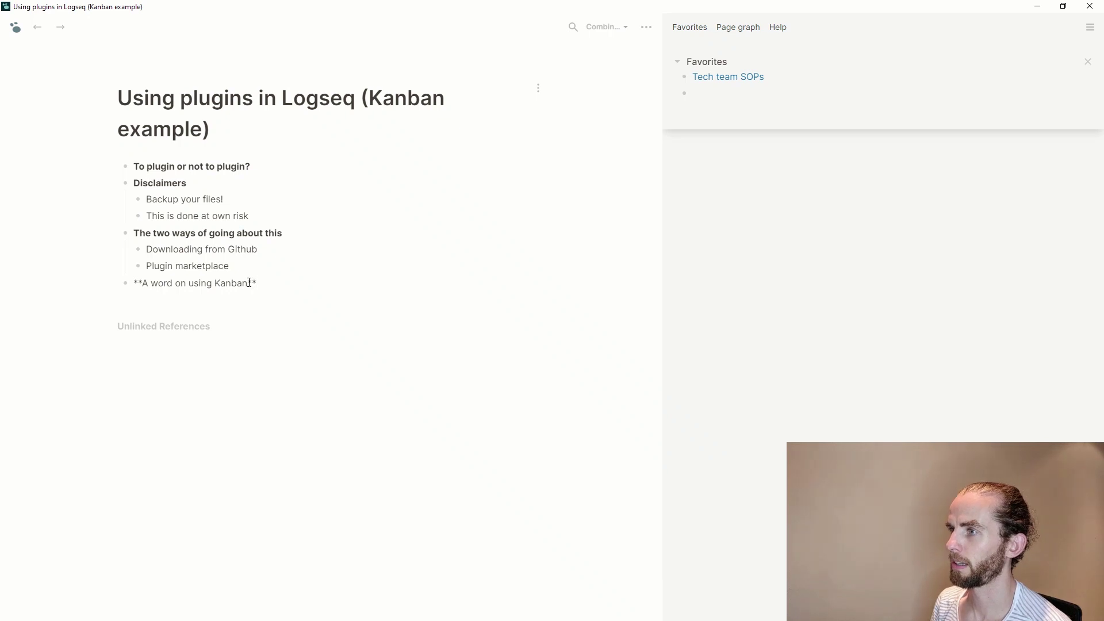
key(Return)
text([[Kanban )
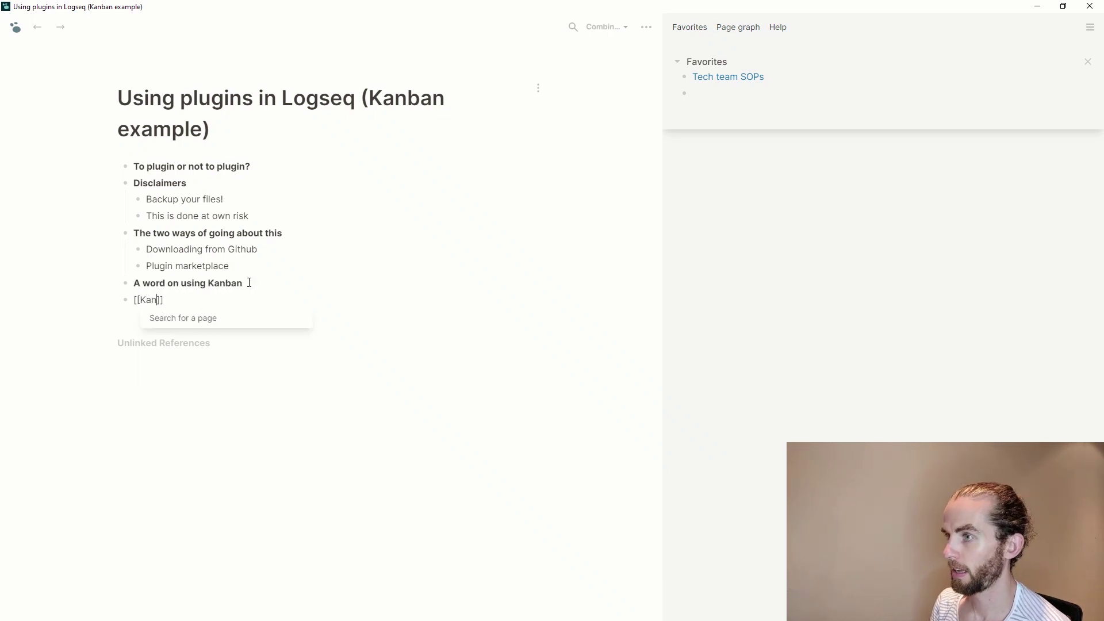
text(Example]])
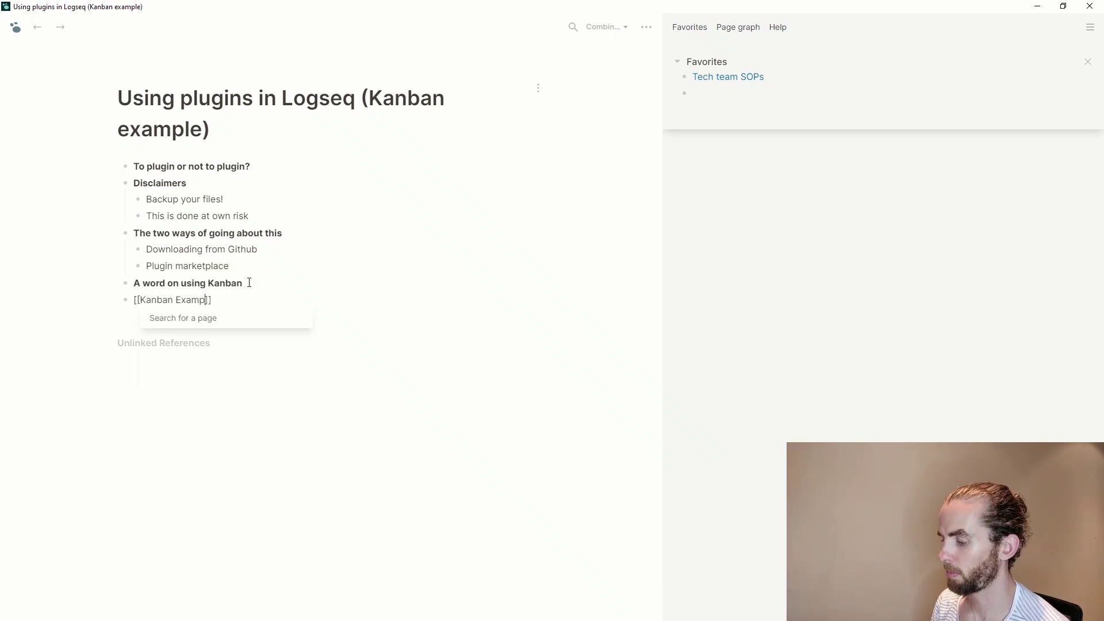
key(Return)
click(196, 300)
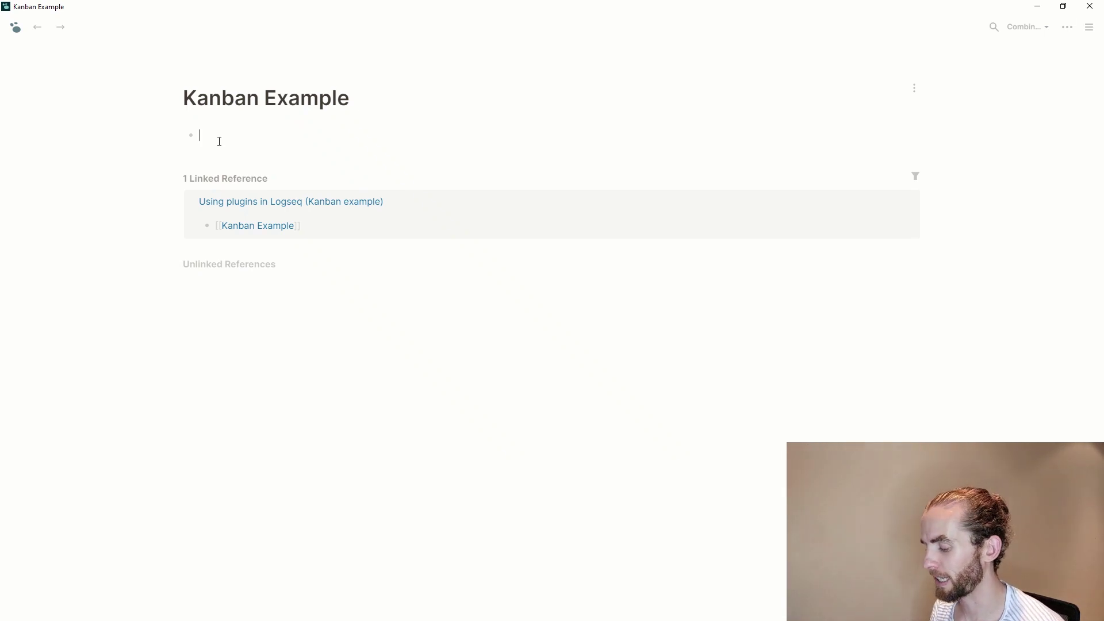
Step: Write a Kanban Tasks block with nested Todo, Doing and Done bullets
text(Kanban)
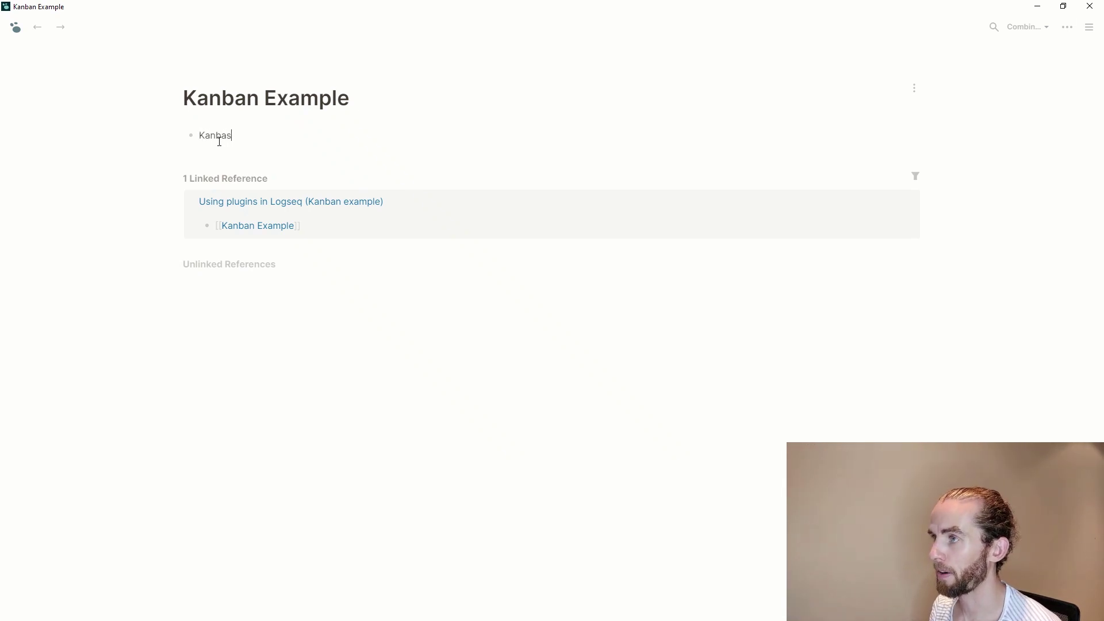
key(BackSpace)
text(n Tasks)
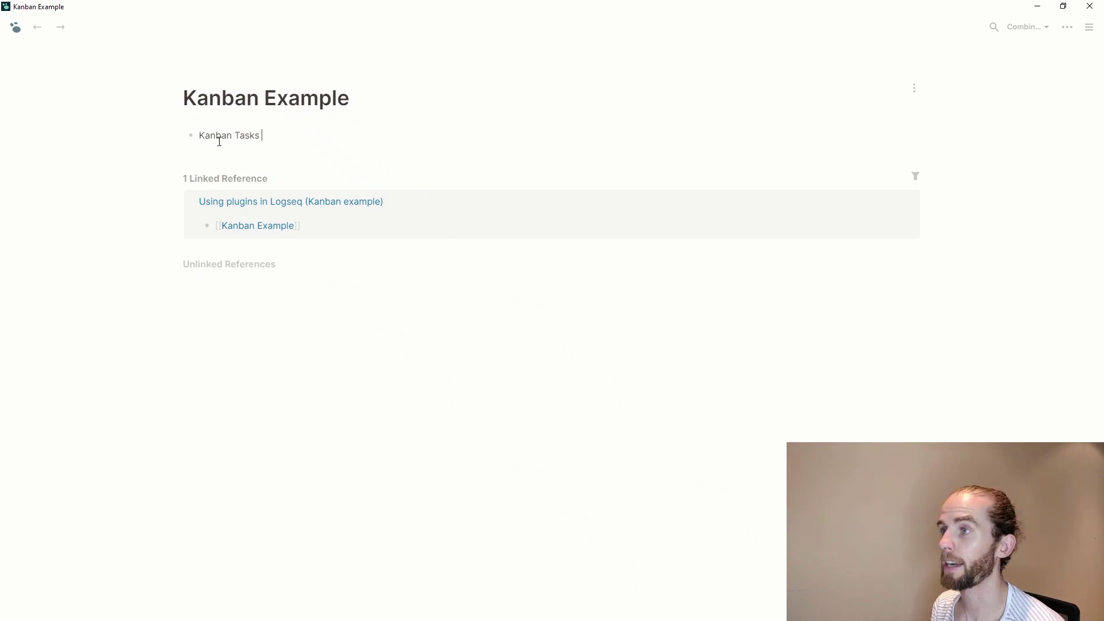
key(Return)
key(Tab)
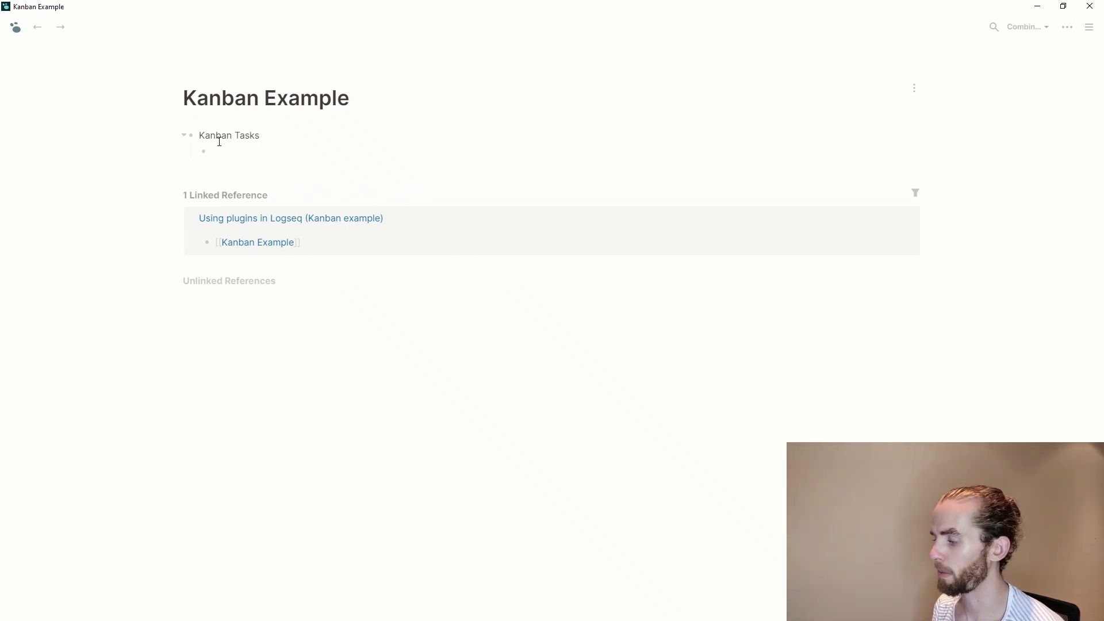
text(Todo)
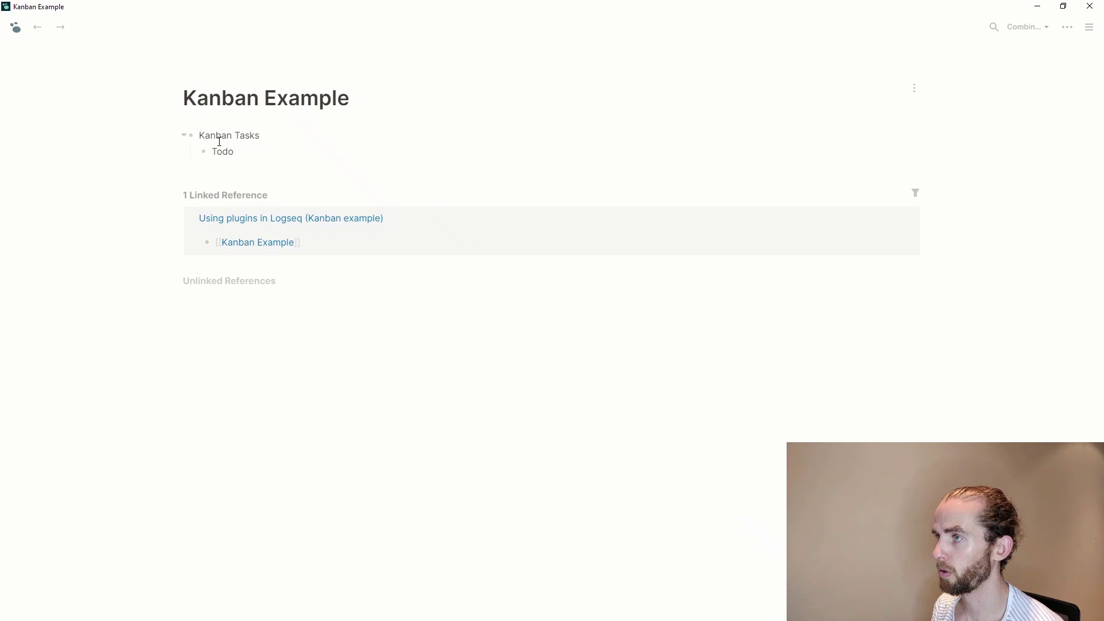
key(Return)
text(Doing)
key(Return)
text(Done)
Step: Make the Todo, Doing and Done headings bold
click(215, 150)
key(ctrl+a)
key(ctrl+b)
key(Down)
key(ctrl+a)
key(ctrl+b)
key(Down)
key(ctrl+a)
key(ctrl+b)
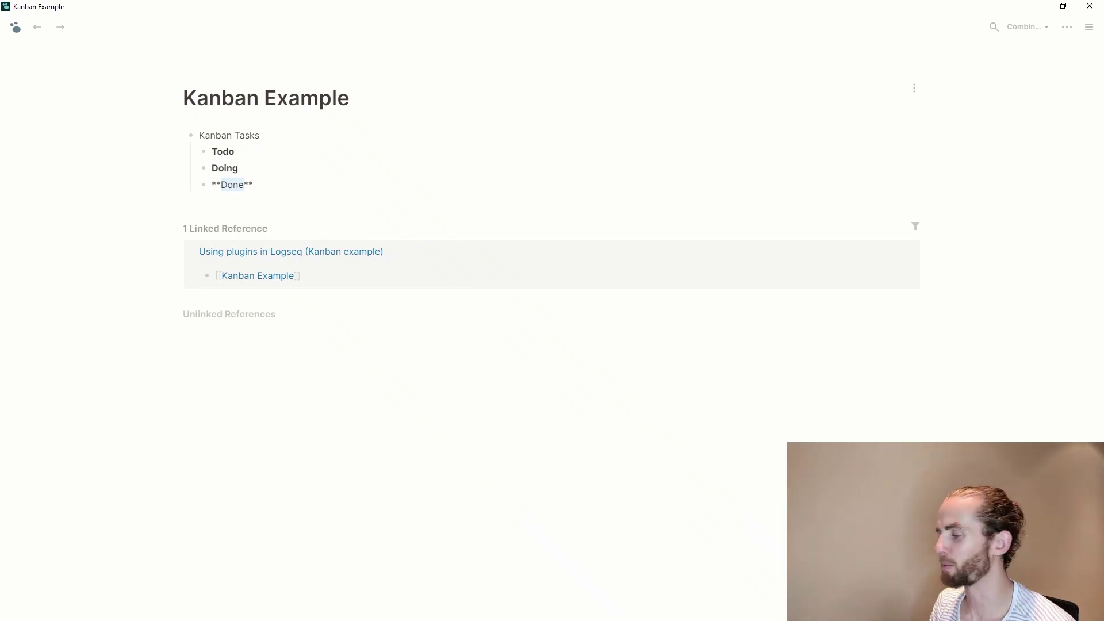
key(Up)
key(Up)
key(Up)
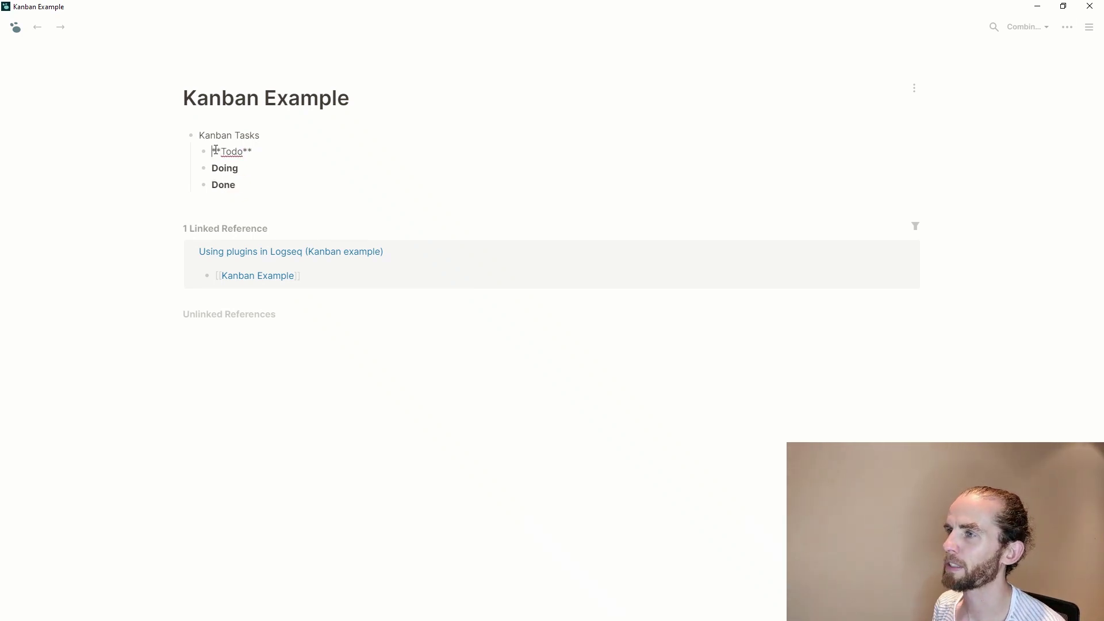
Step: Insert bold Backlog and Someday / Maybe stages above Todo
key(Return)
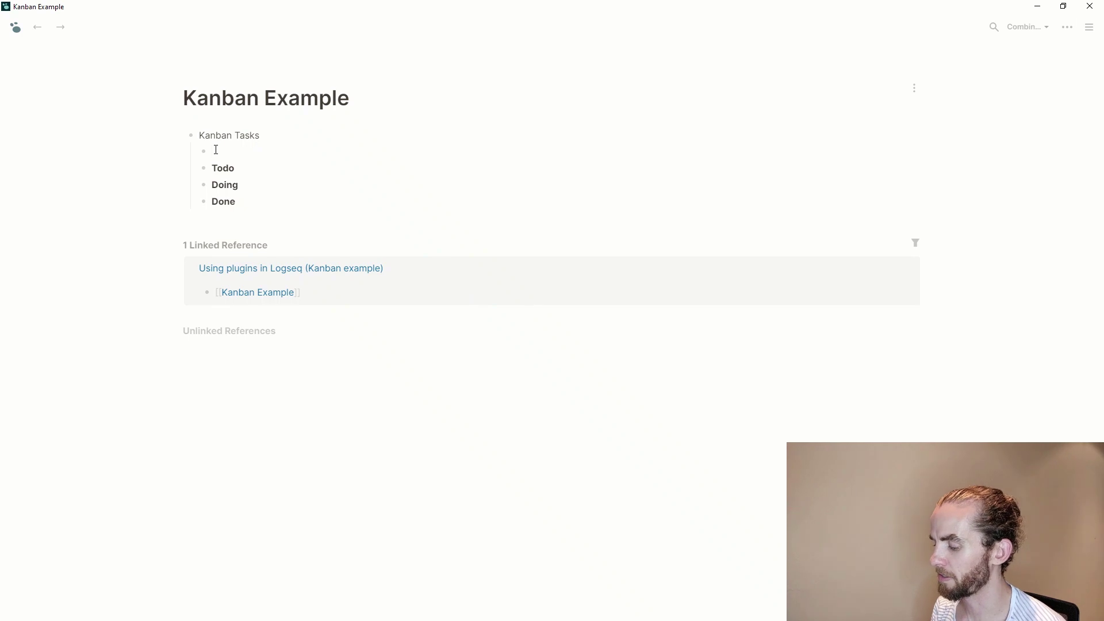
text(**Backlog**)
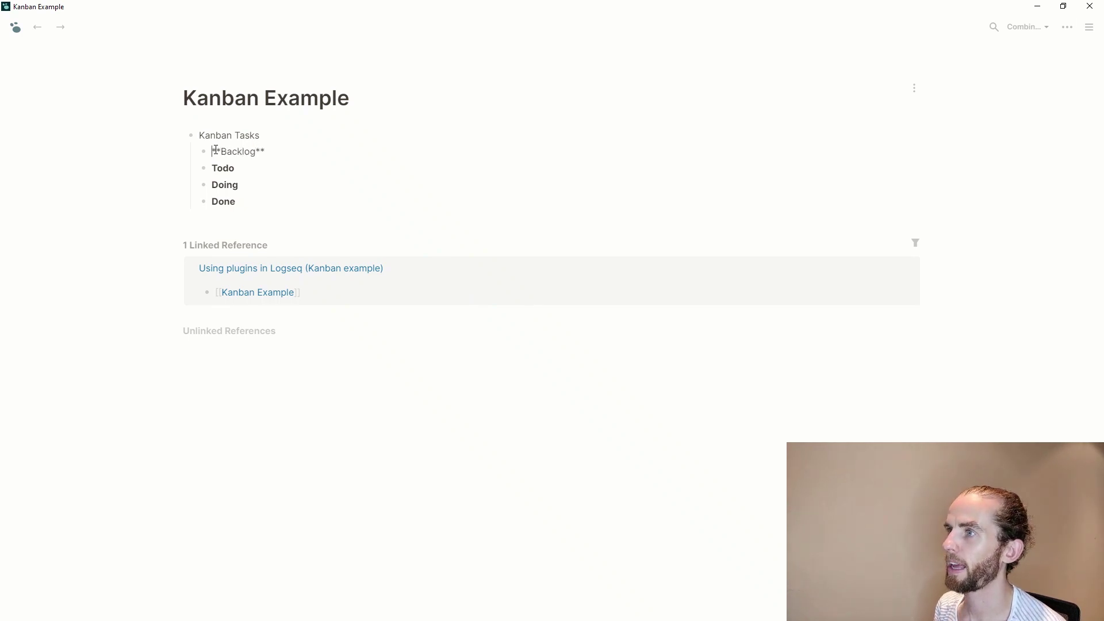
key(Return)
text(Someday)
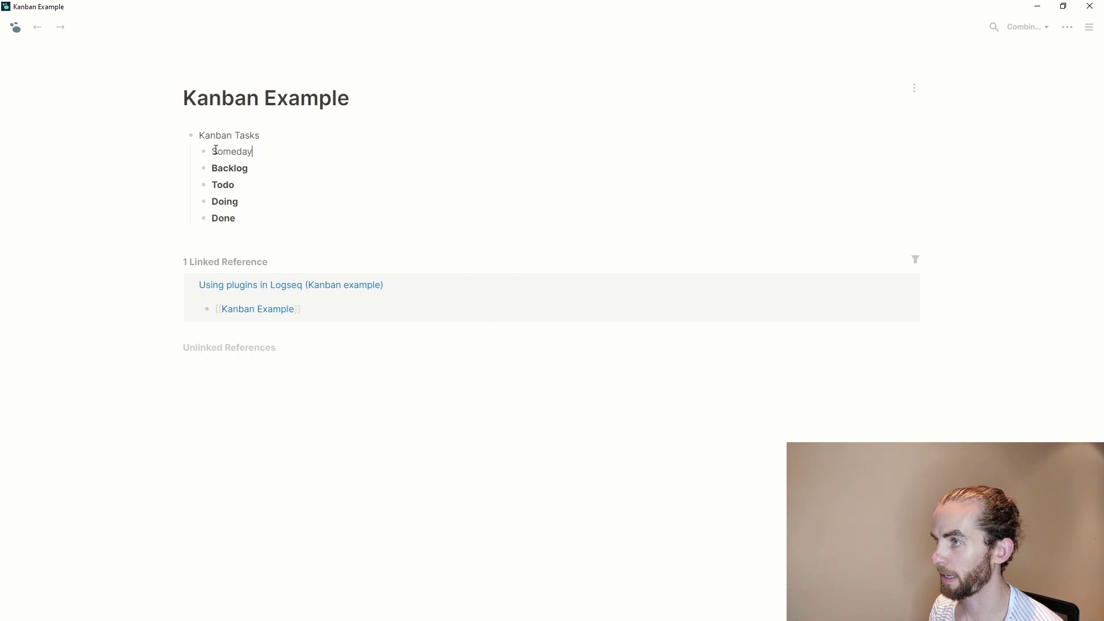
text( / Maybe)
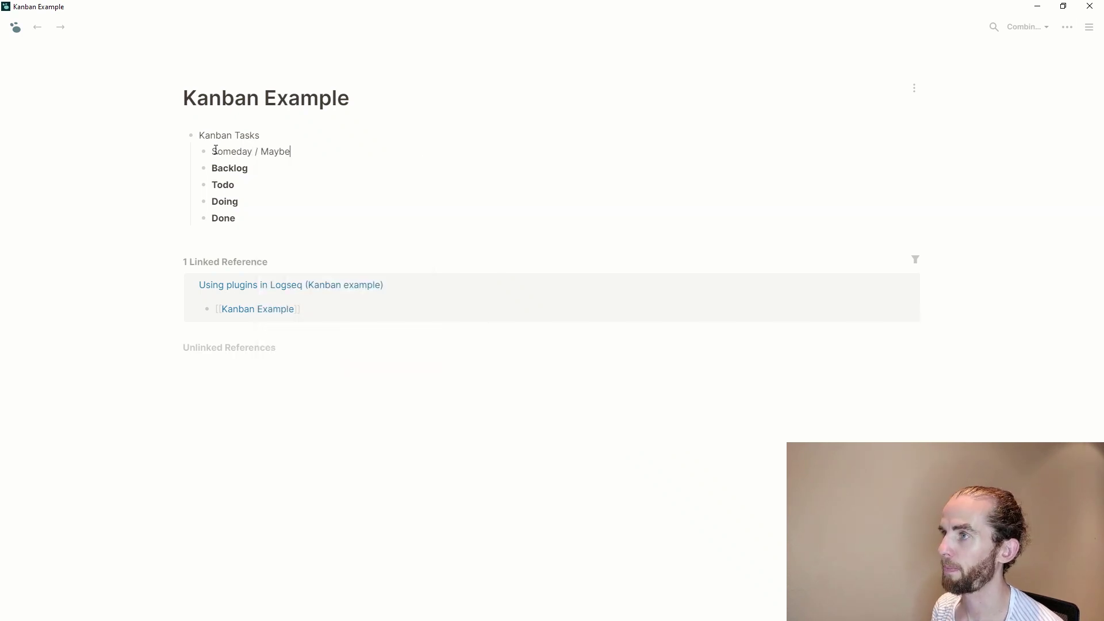
drag(216, 151, 215, 150)
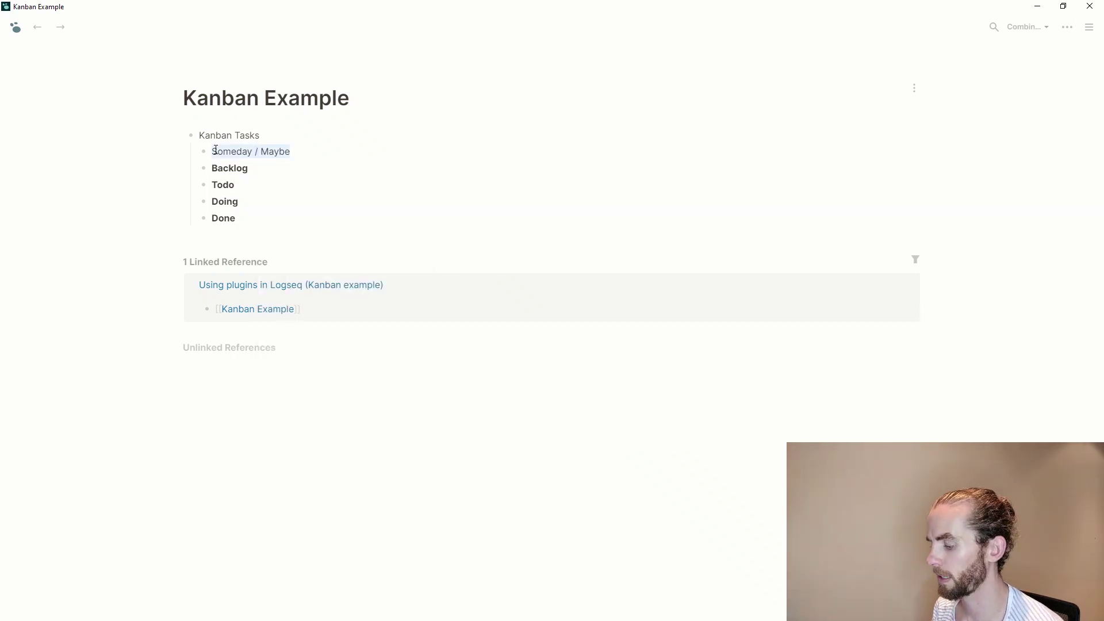
key(ctrl+b)
key(Down)
key(Down)
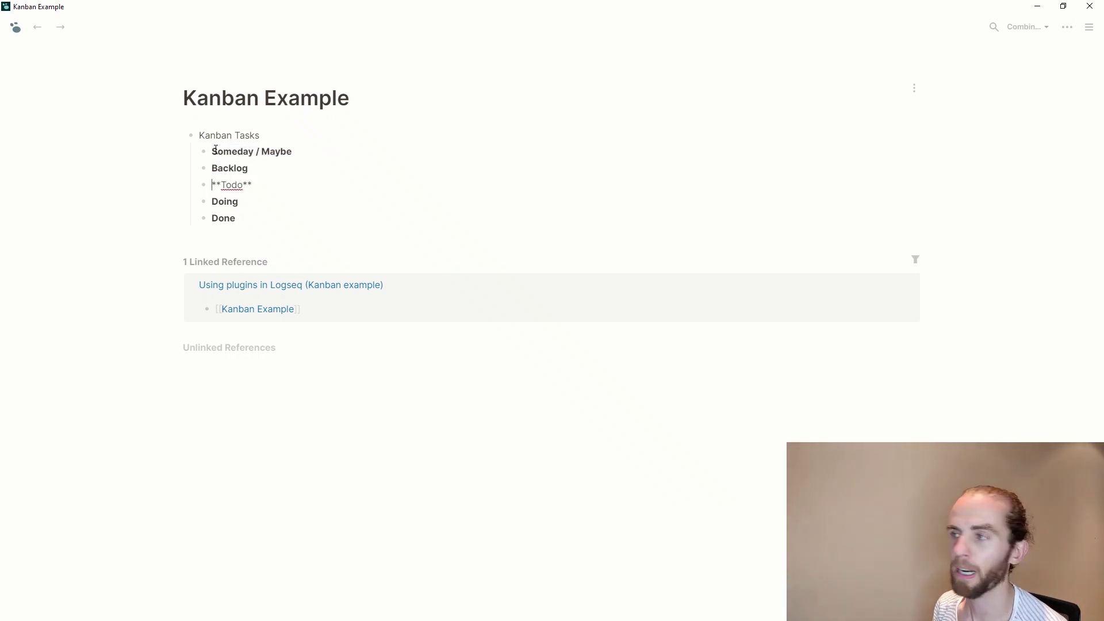
key(Up)
Step: Nest 'Finish task x', 'Start personal YouTube Channel' and 'Some task' under Todo, Done and Doing, then zoom in
key(Up)
Step: Nest 'Build a house' and 'Start another YouTube channel' under Someday / Maybe, 'Buy a new car' under Backlog
key(Return)
key(Tab)
text(Build a house)
key(Return)
text(Start another YouTube channel)
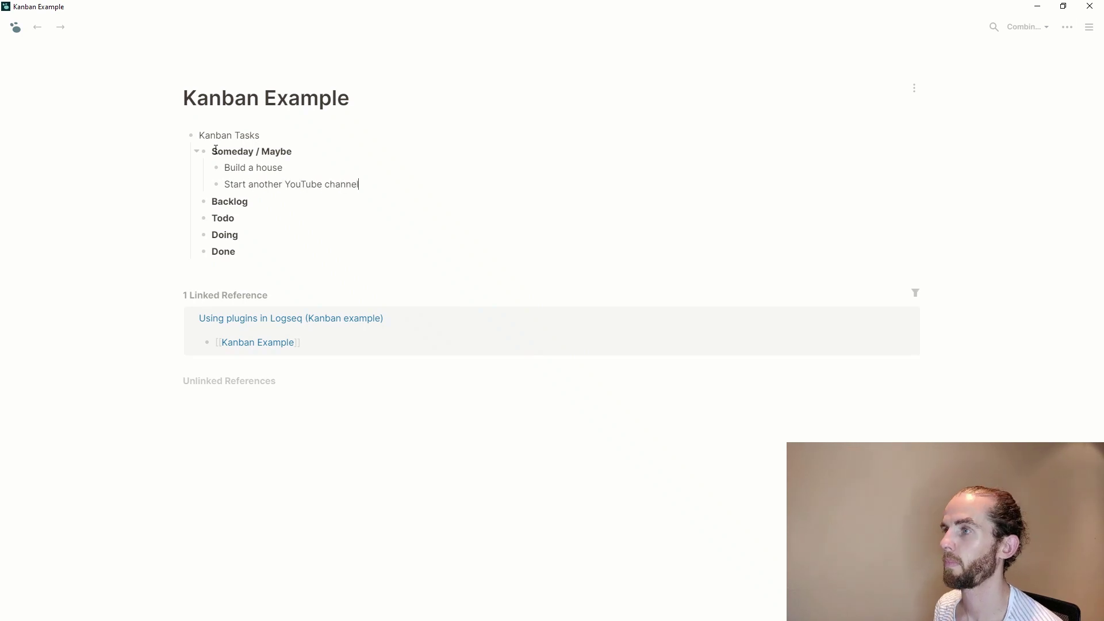
key(Down)
key(Return)
key(Tab)
text(Buy a new car)
key(Down)
key(Return)
key(Tab)
text(Finish task x)
key(Down)
key(Down)
key(Return)
key(Tab)
text(Start personal YouTube Channel)
key(Up)
key(Up)
key(Return)
key(Tab)
text(Some task)
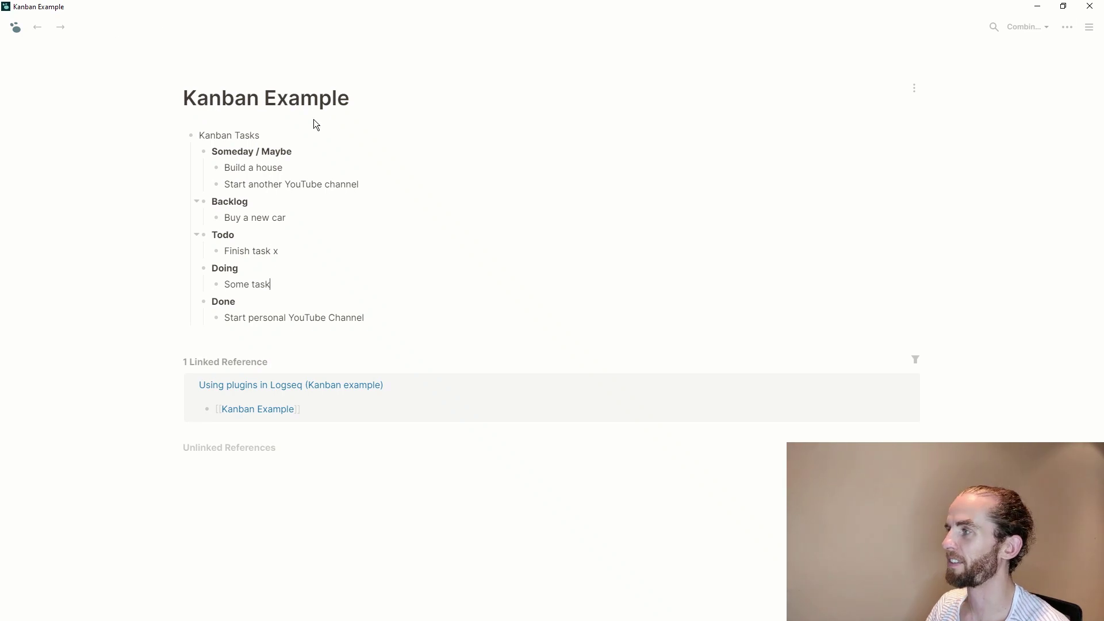
key(ctrl+equal)
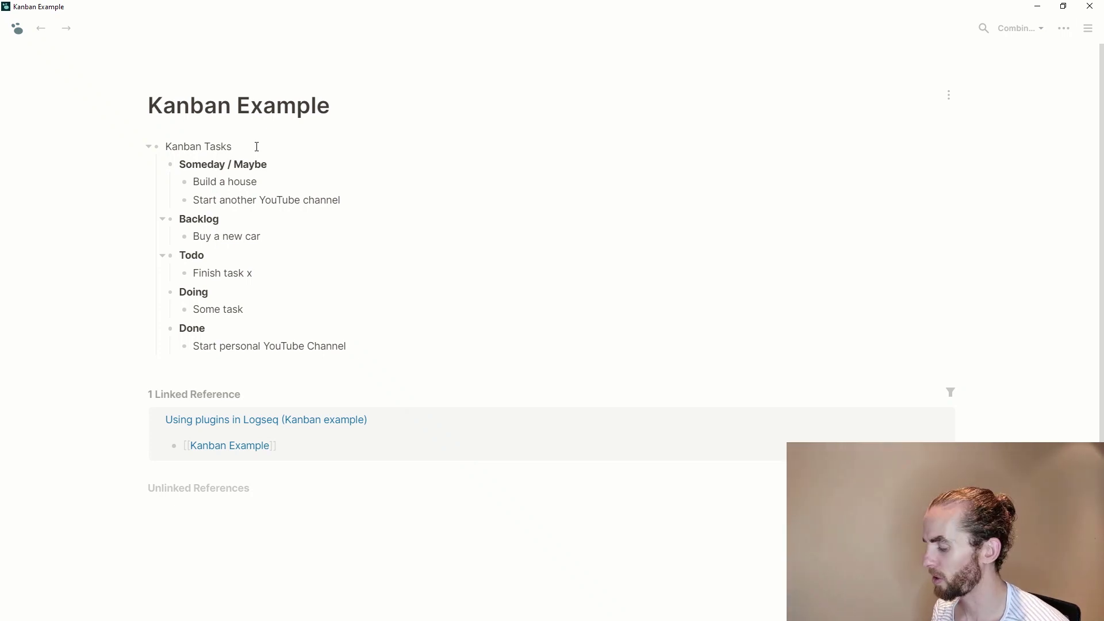
Step: Tag Kanban Tasks with #v.kanban so the outline renders as a five-column board
text(#v)
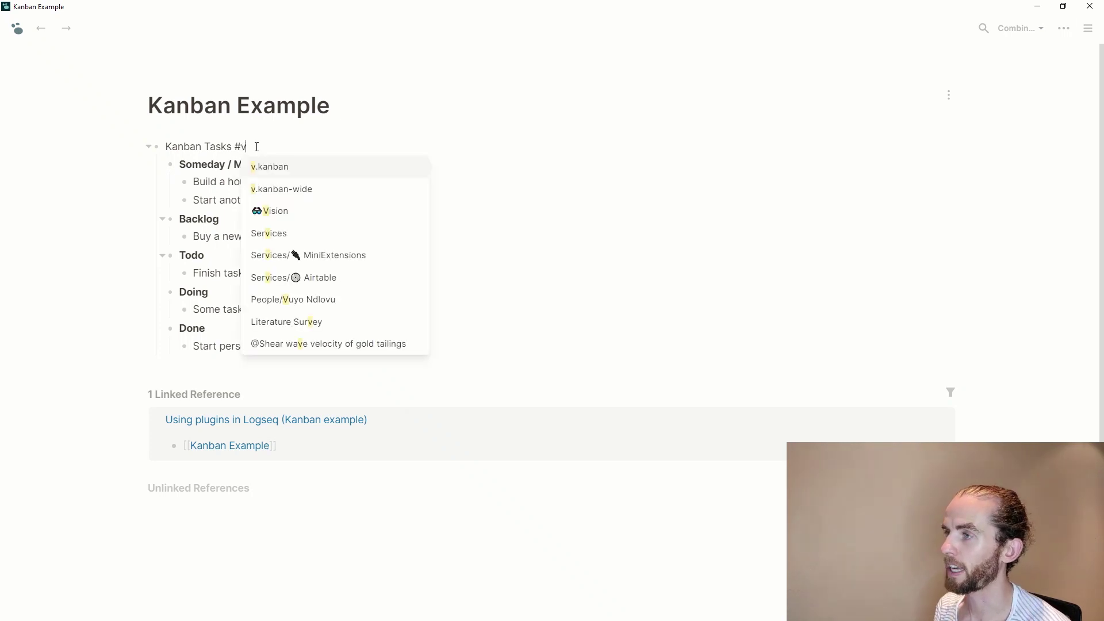
key(Return)
key(Escape)
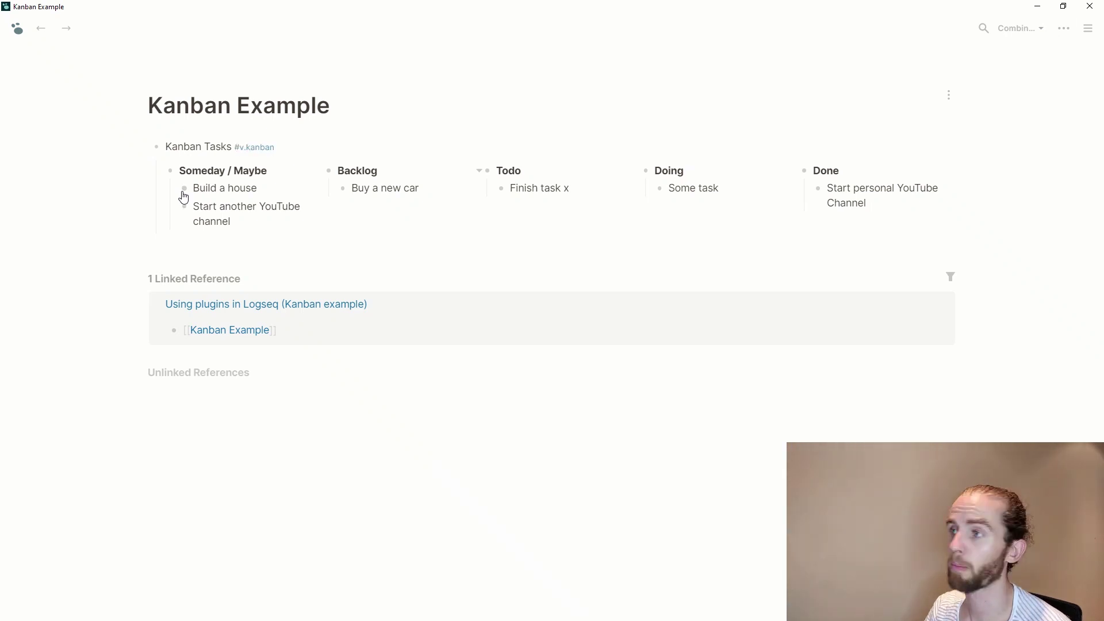
Step: Drag Build a house to Backlog, Finish task x to Doing, Start personal YouTube Channel to Todo
drag(182, 194, 342, 195)
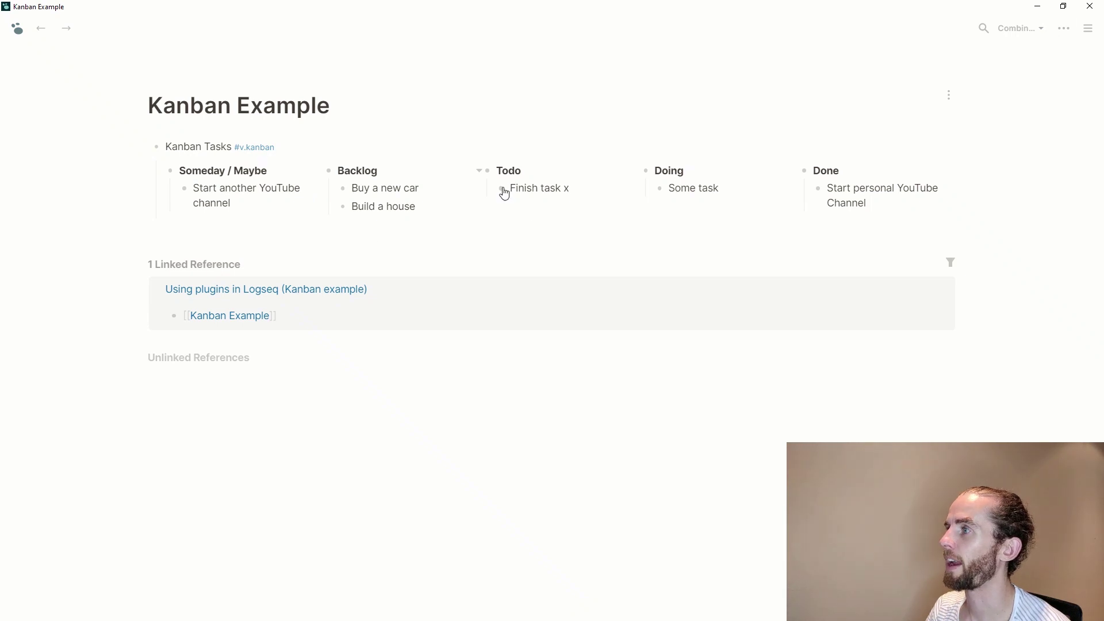
drag(505, 195, 683, 212)
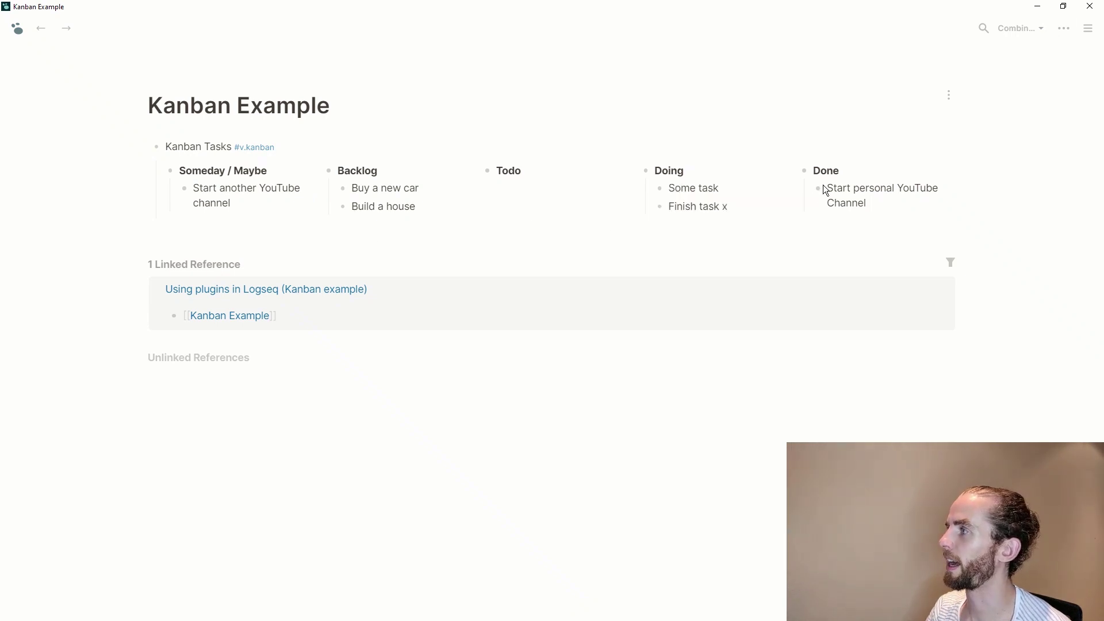
drag(820, 192, 515, 201)
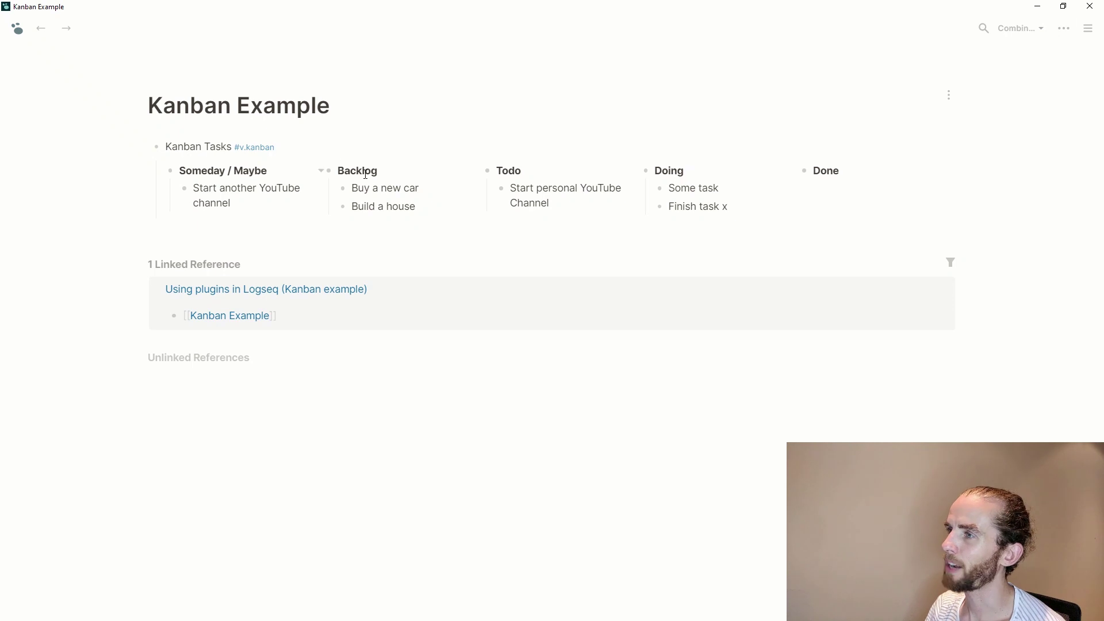
Step: Delete the stray empty block from the board, then create the Kanban Desired page via search
click(284, 147)
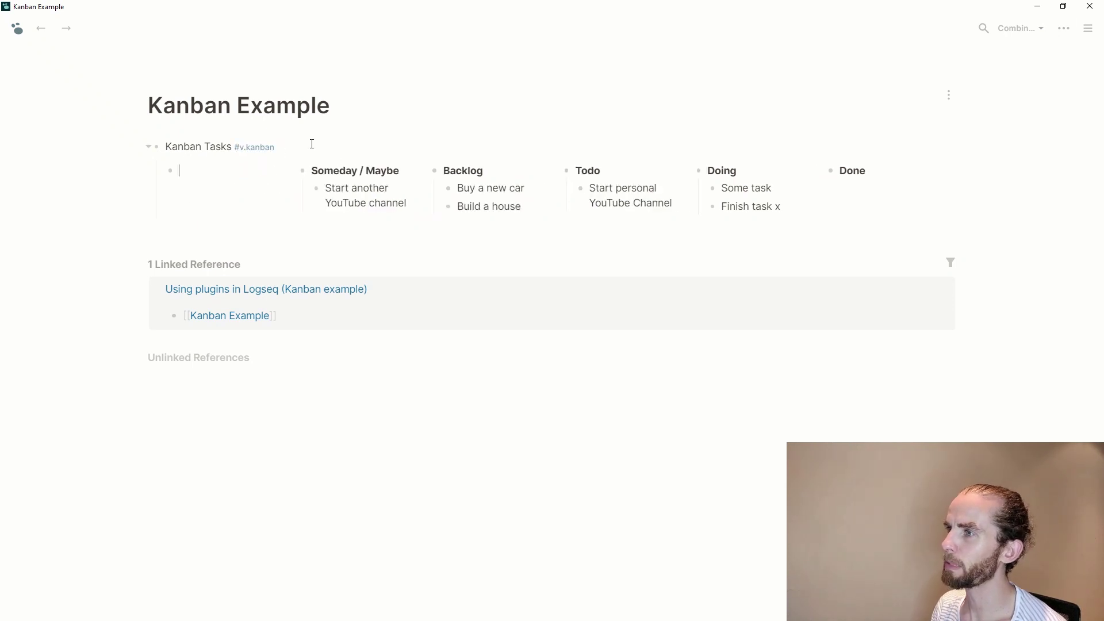
key(BackSpace)
click(58, 84)
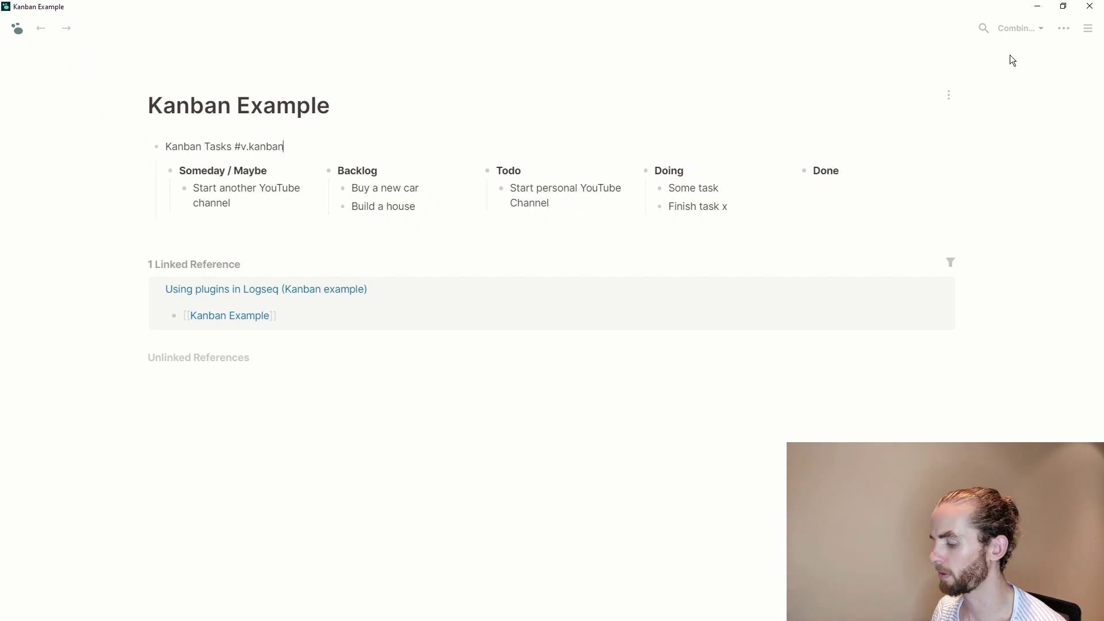
key(ctrl+k)
text(Kan)
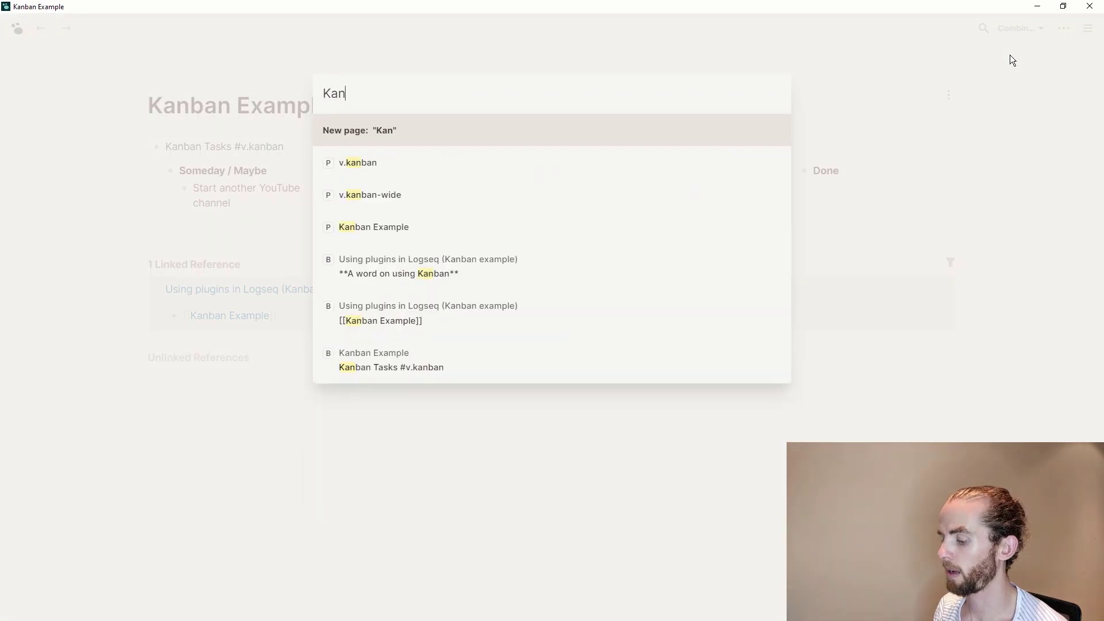
text(ban Desired)
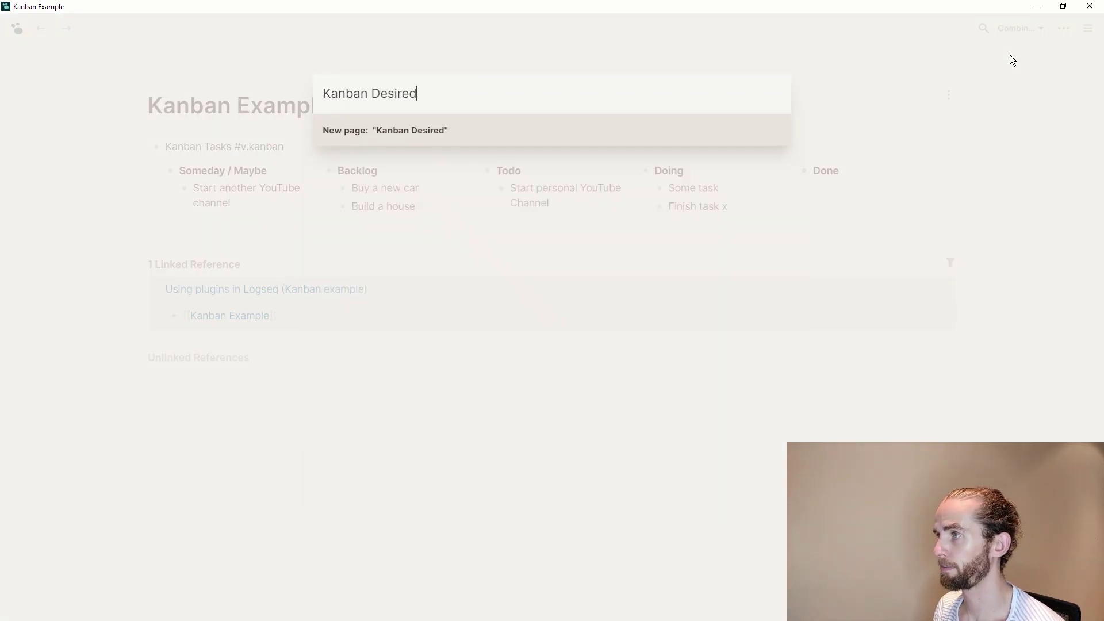
key(Return)
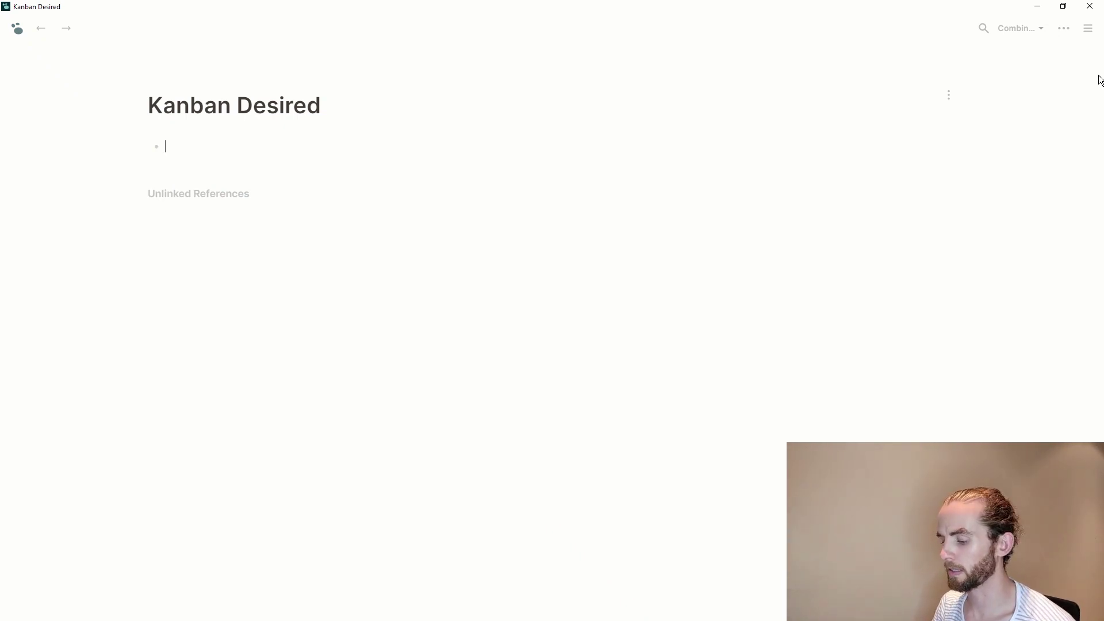
Step: Show the Sep 24th, 2021 journal alongside and add a Todo|Doing|Done table of todo, doing, done queries
key(ctrl+/)
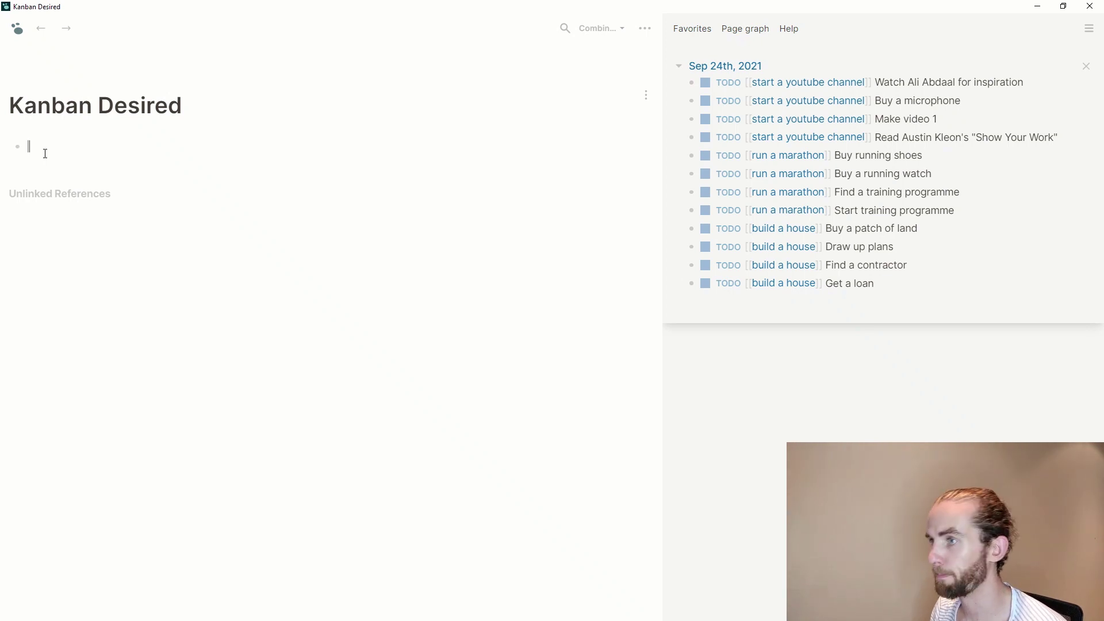
text(|---|---|---|)
key(shift+Return)
text(|Todo|Doing|Done|)
key(shift+Return)
text(| {{query (todo todo)}}|{{query (todo doing)}}|{{query (todo todo)}})
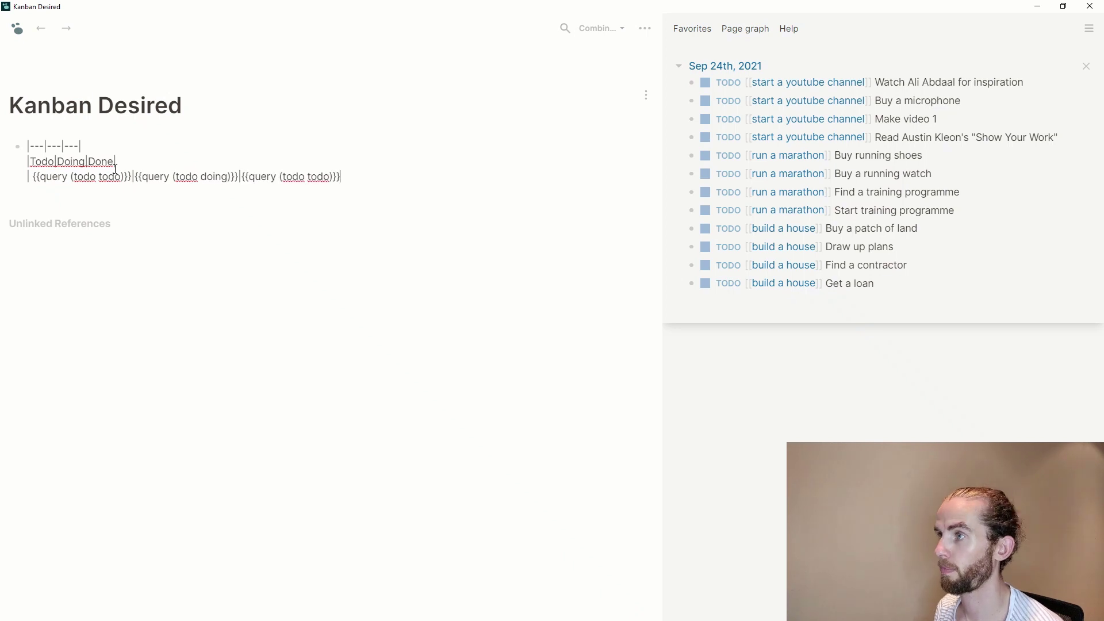
key(Left)
key(BackSpace)
key(BackSpace)
key(BackSpace)
key(BackSpace)
text(done)
key(Escape)
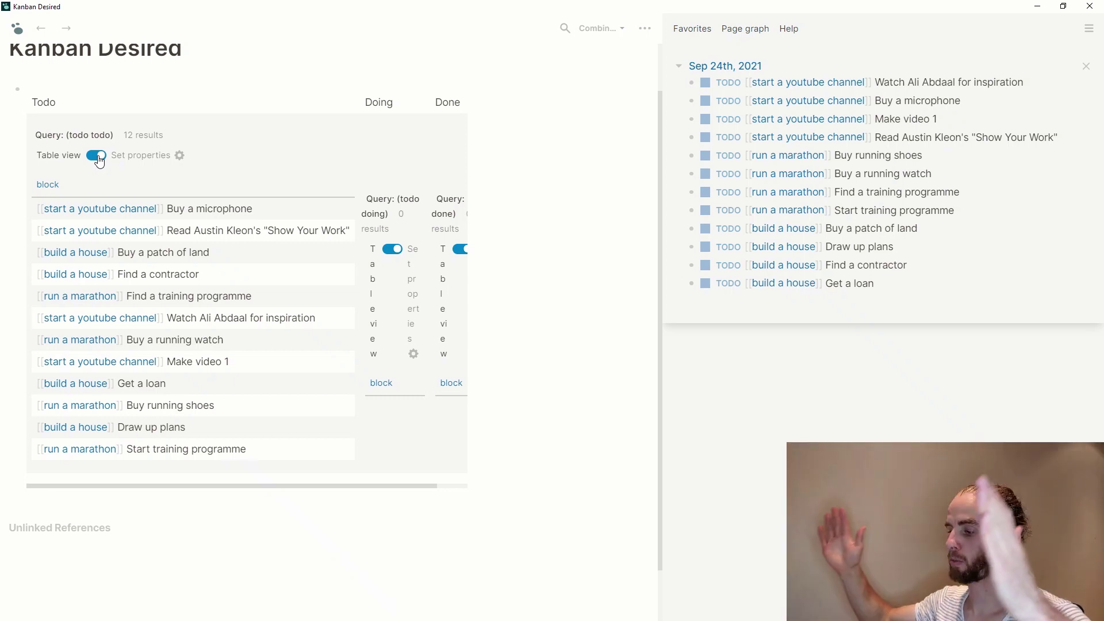
Step: Set 'Buy a microphone' to DOING and 'Buy running shoes' to DONE in the sidebar journal
click(992, 108)
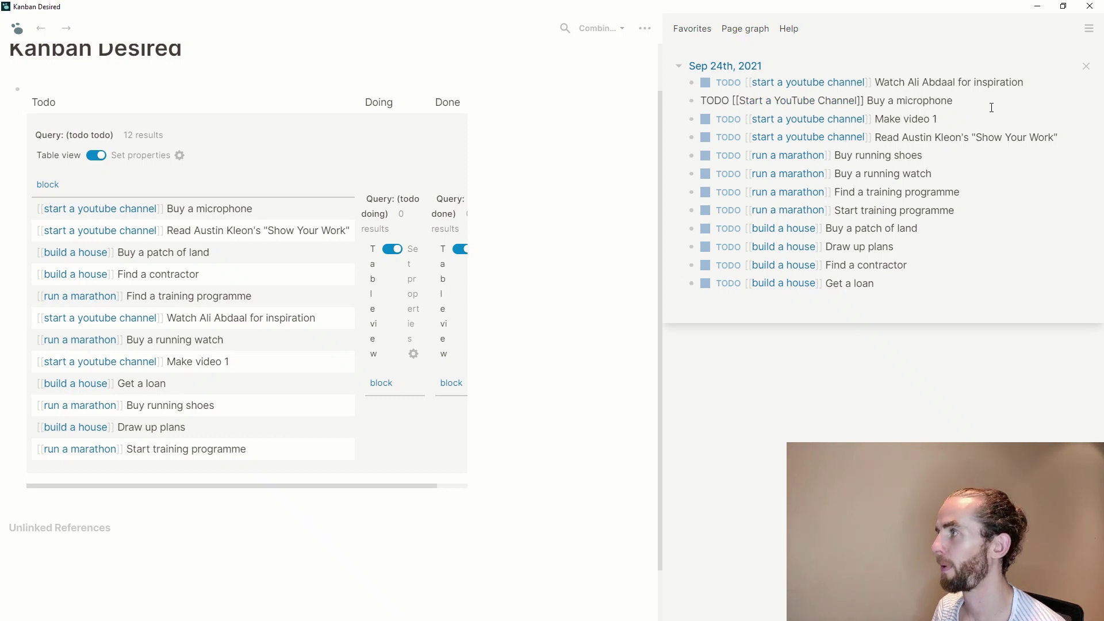
key(ctrl+Return)
key(Down)
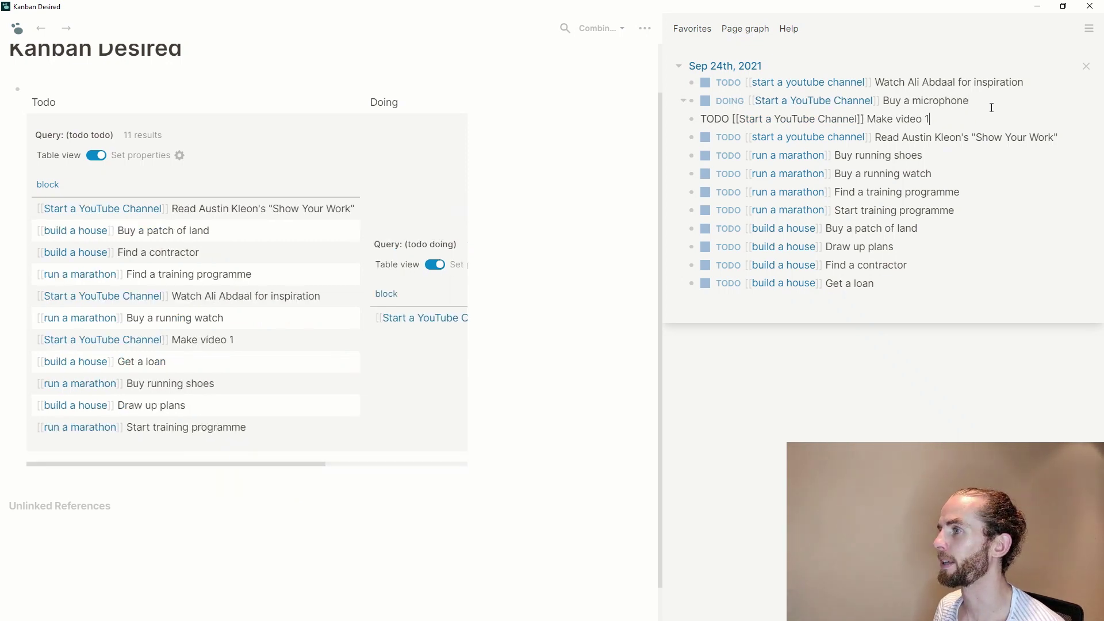
key(Down)
key(Down)
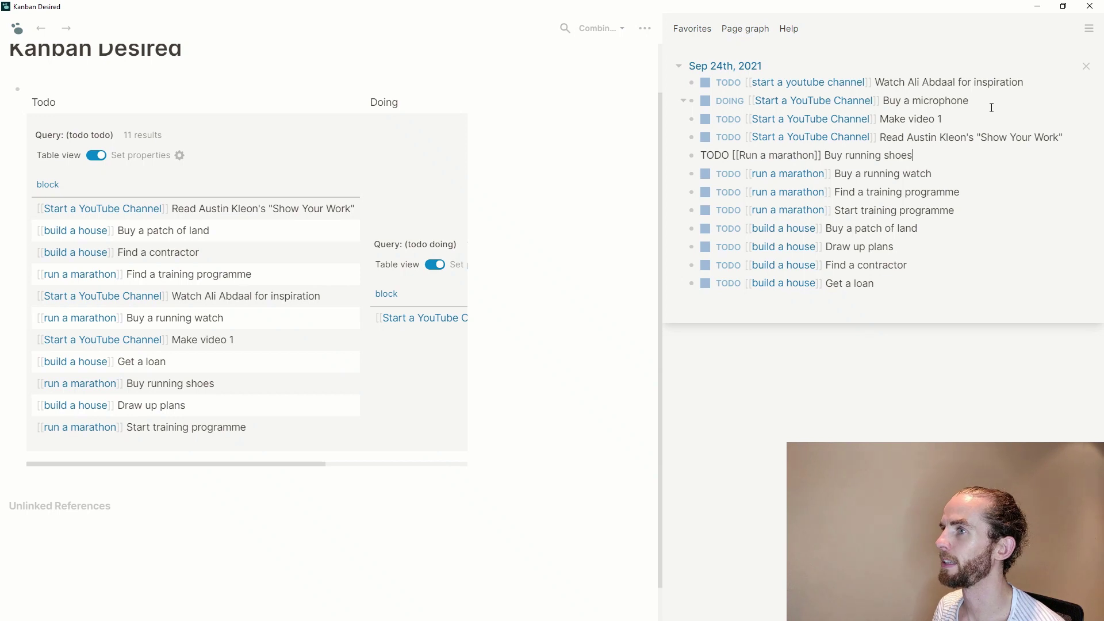
key(ctrl+Return)
key(ctrl+Return)
key(Escape)
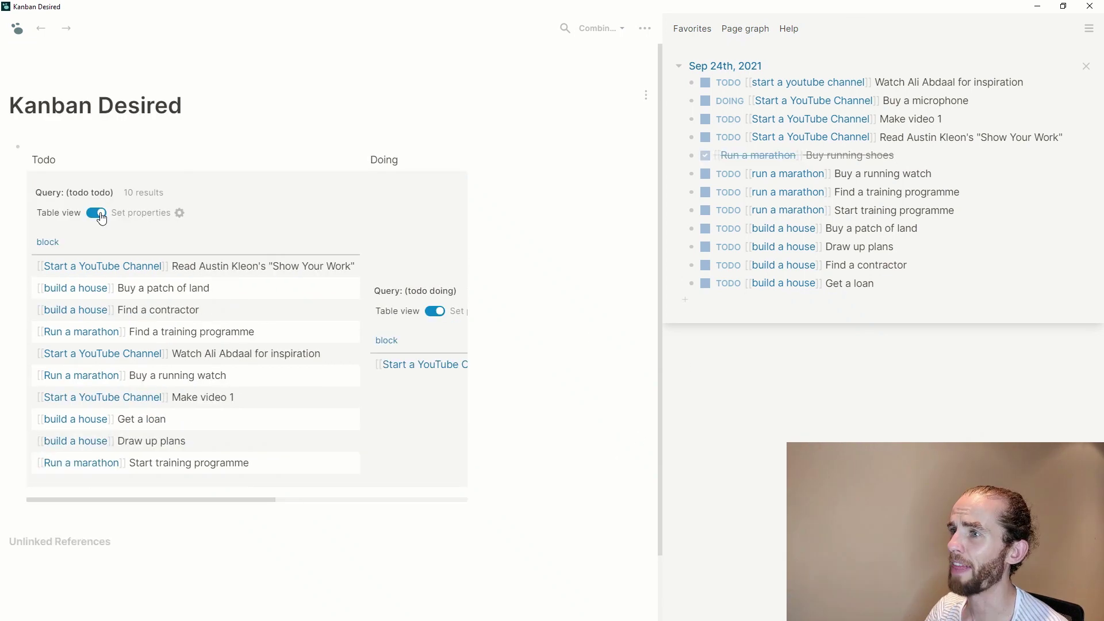
Step: Scroll through the Kanban Desired page, then switch to the Airtable Kanban Example base in Chrome
scroll(173, 236, down, 2)
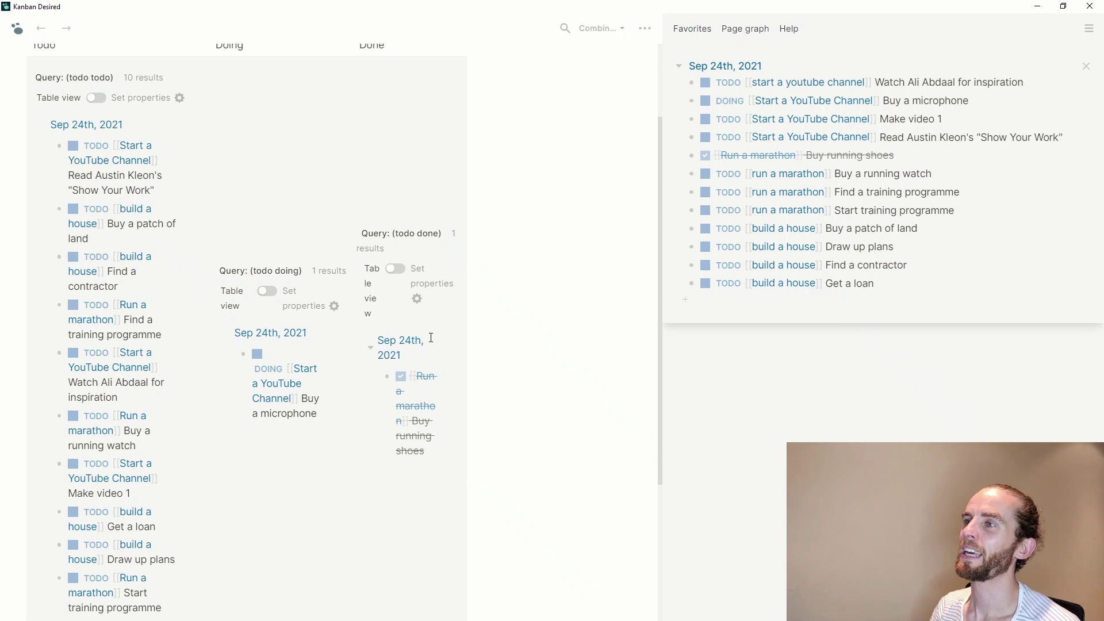
scroll(429, 340, up, 1)
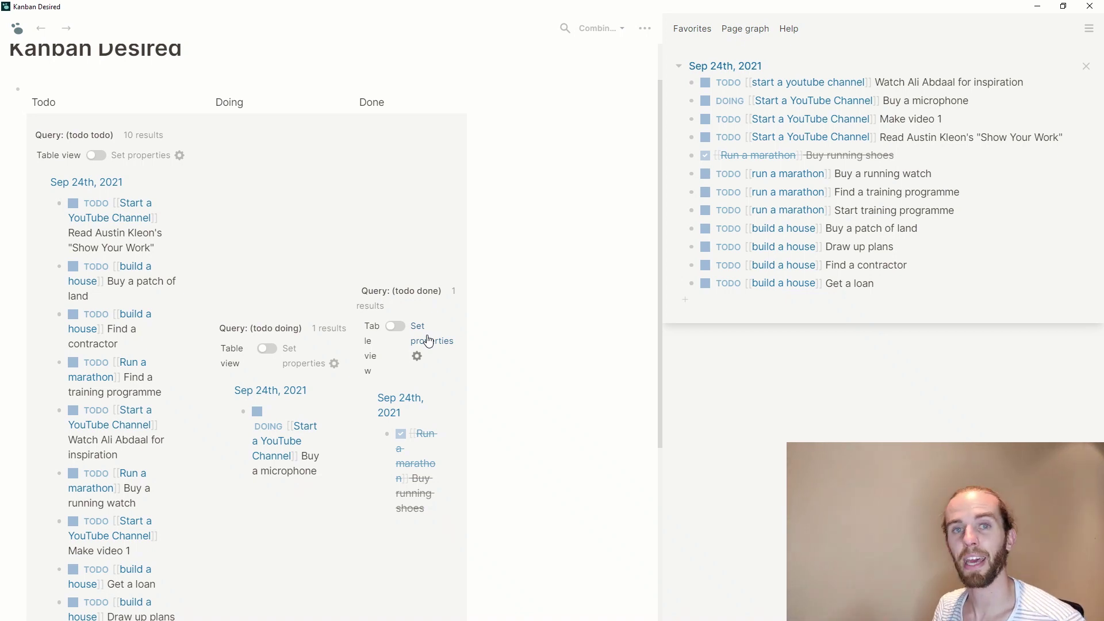
key(alt+Tab)
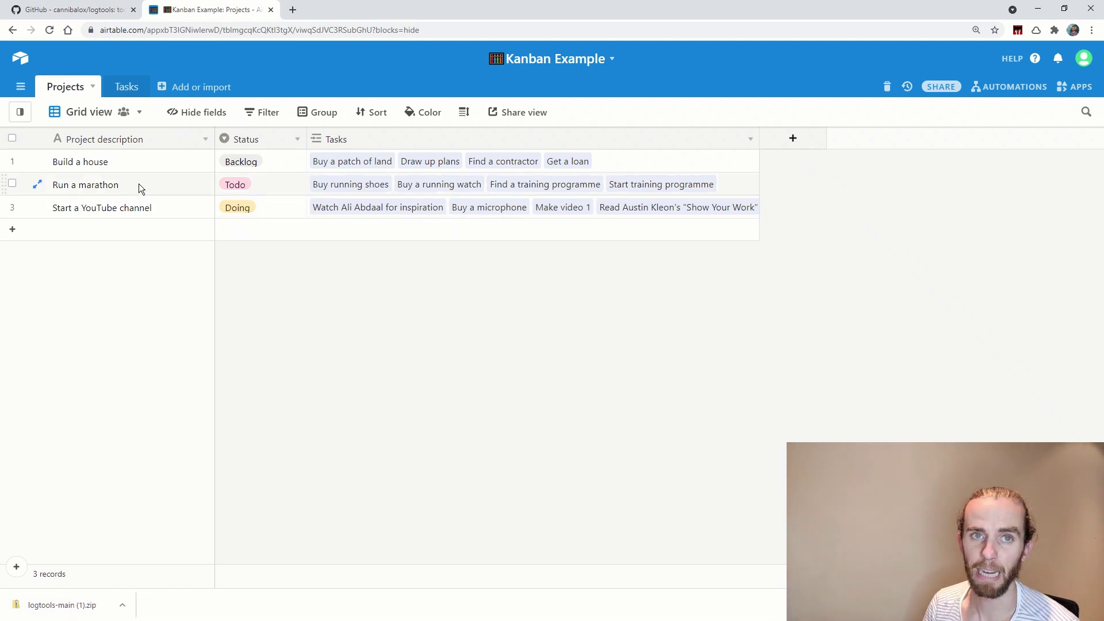
Step: Open the Tasks table of the Airtable Kanban Example base
click(127, 86)
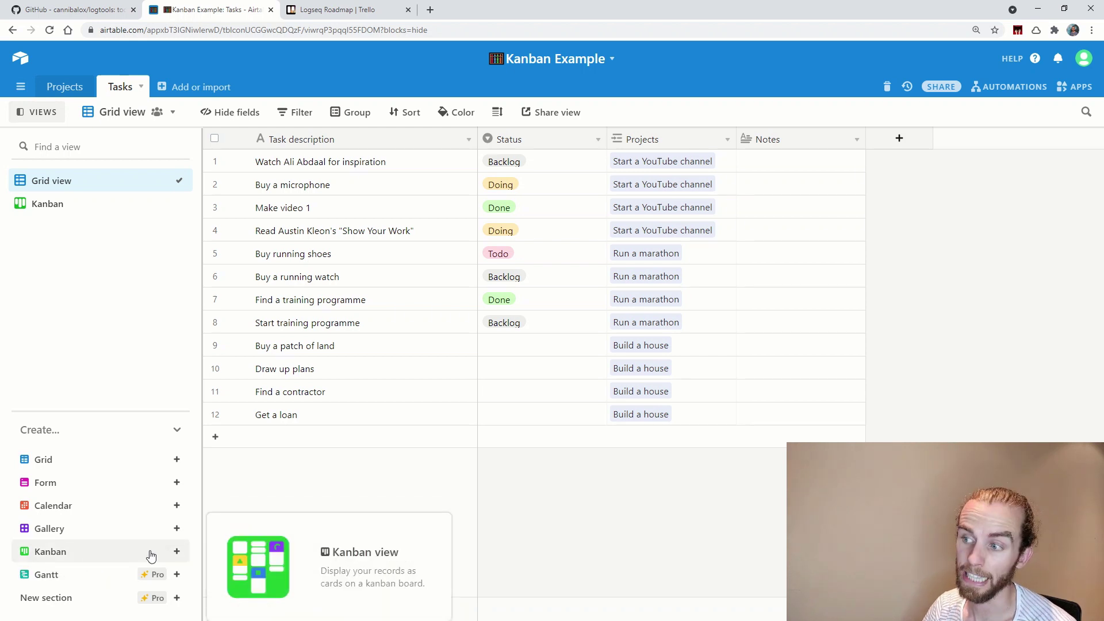
Step: Create a Kanban view stacked by Status and collapse its Uncategorized stack
click(177, 552)
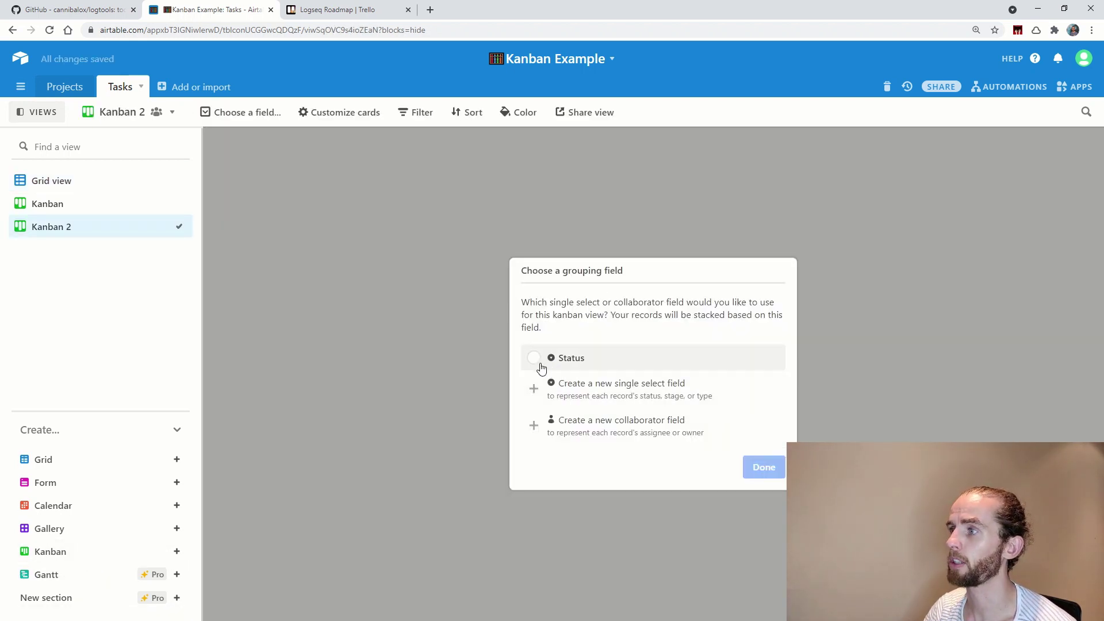
click(540, 364)
click(470, 424)
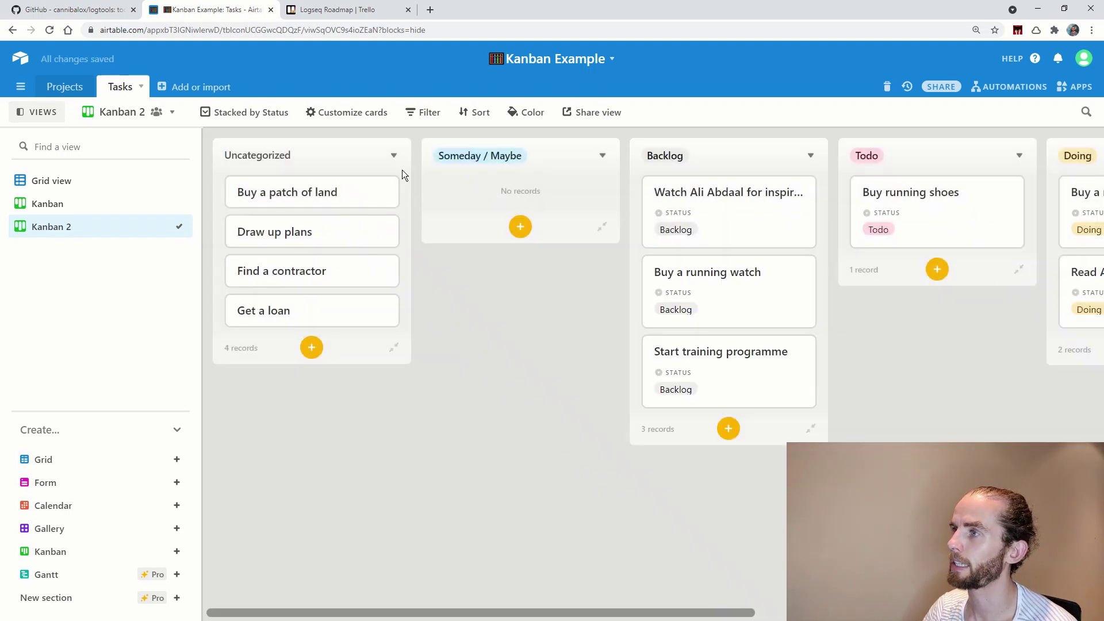
click(395, 157)
click(359, 234)
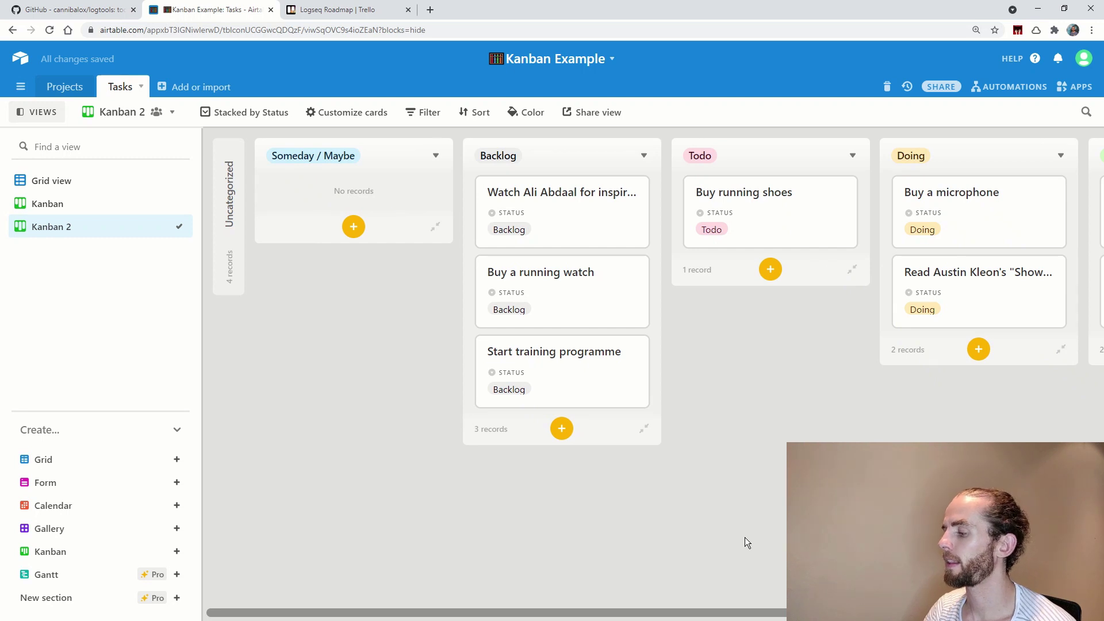
Step: Filter the Kanban 2 view with the condition Projects contains 'marathon'
click(430, 113)
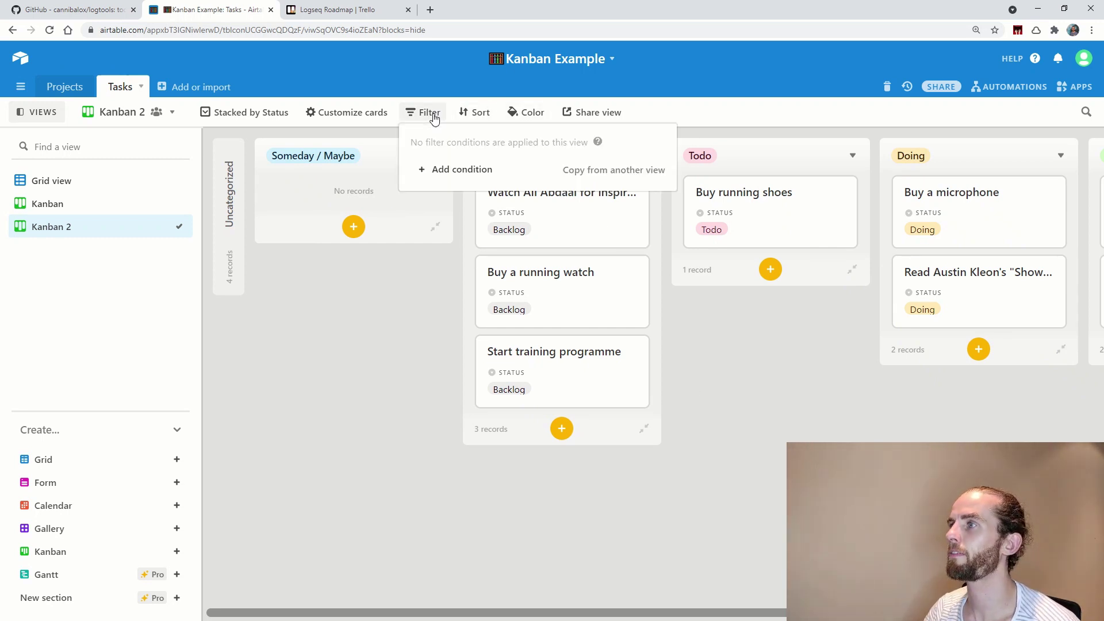
click(467, 173)
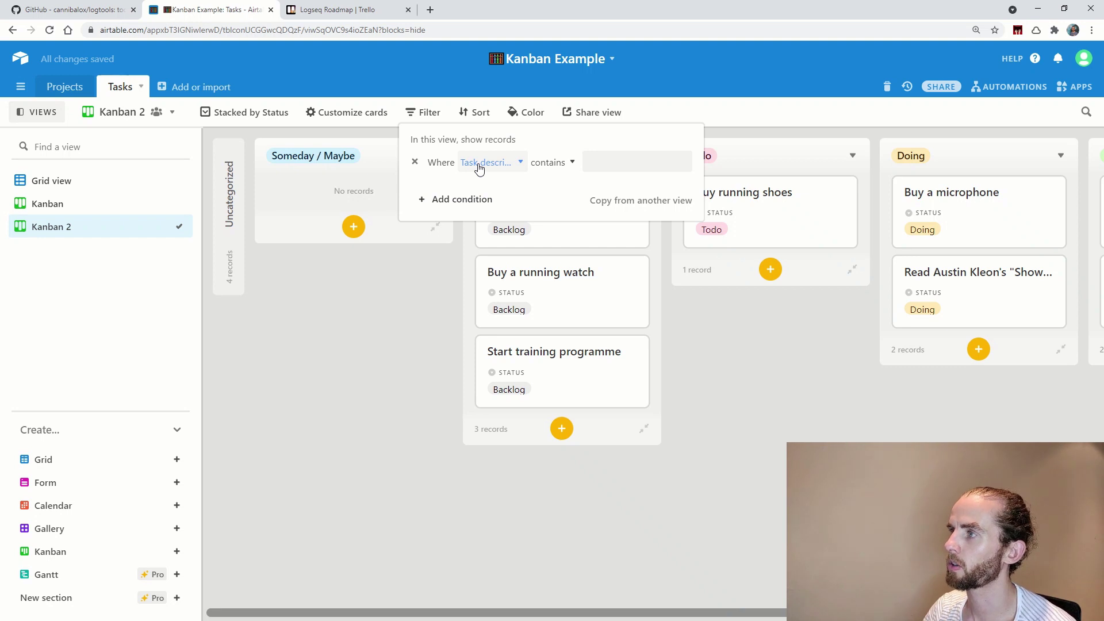
click(479, 166)
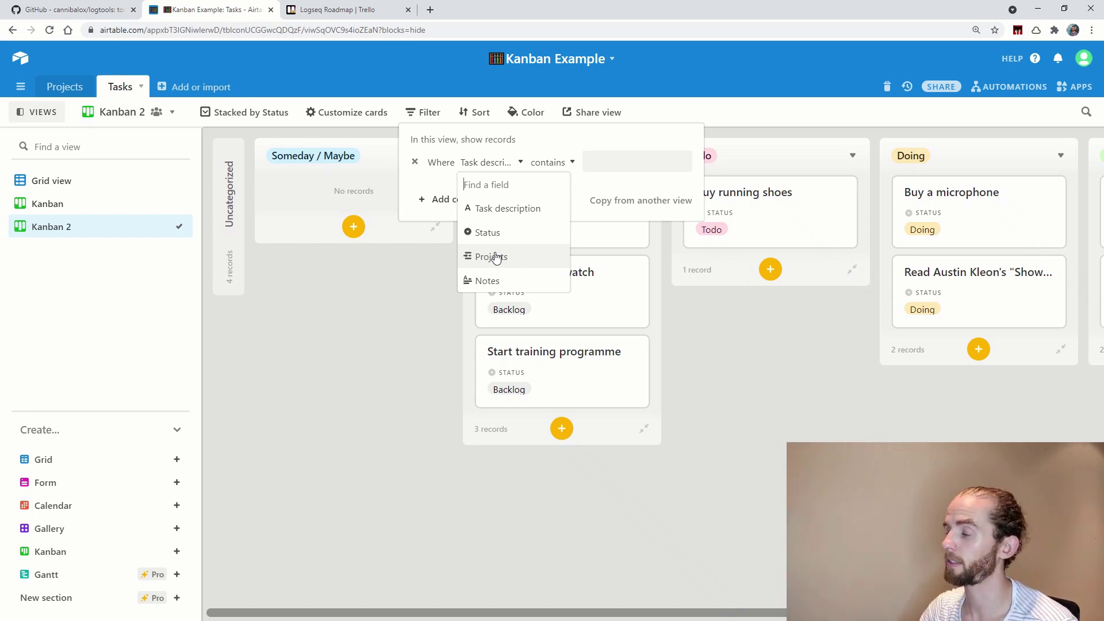
click(496, 257)
click(616, 167)
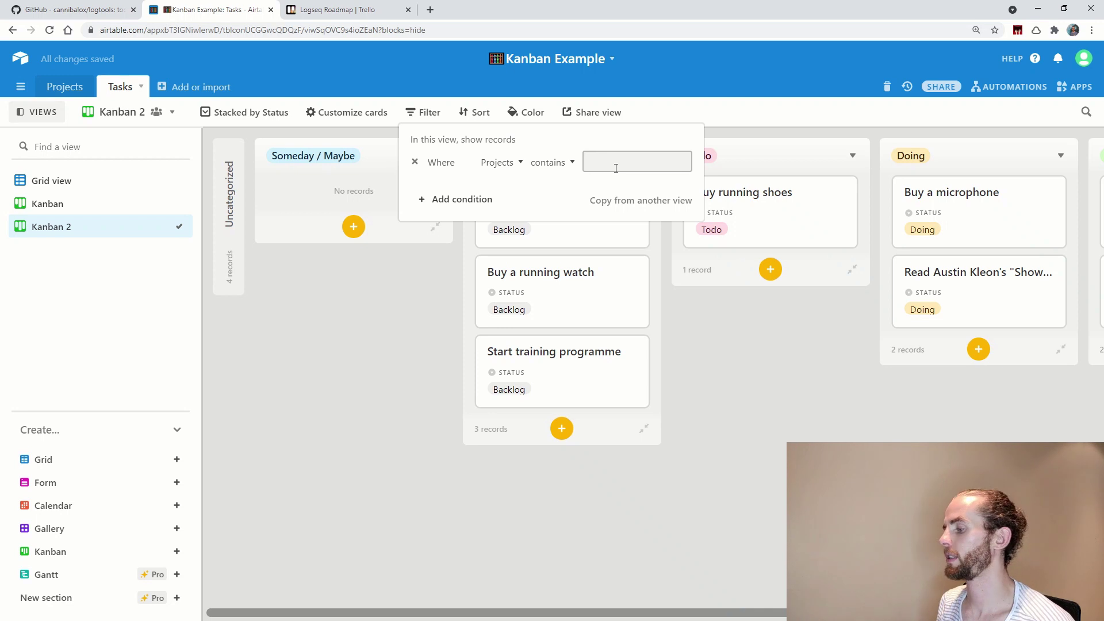
text(marathon)
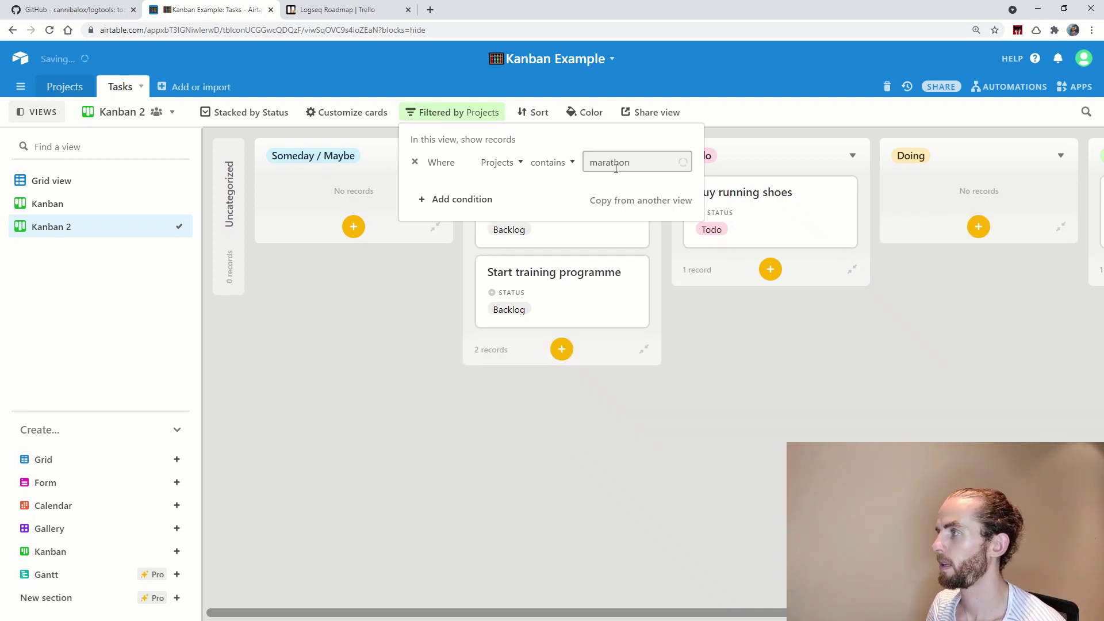
click(650, 439)
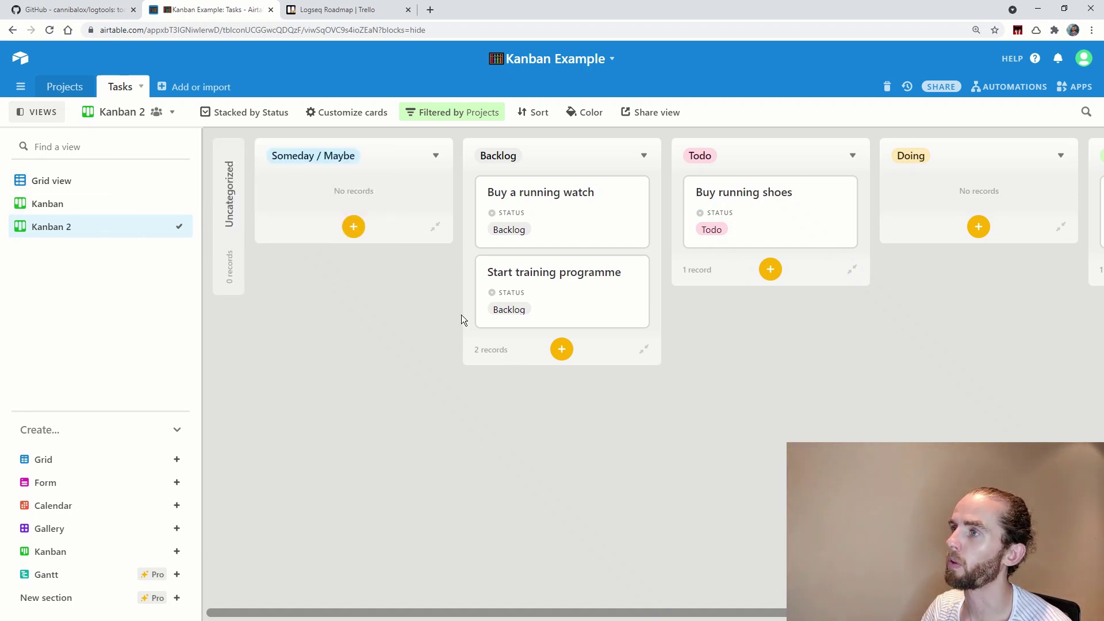
Step: Show Projects instead of Status on the Kanban cards, then go to the Trello Logseq Roadmap board
click(346, 115)
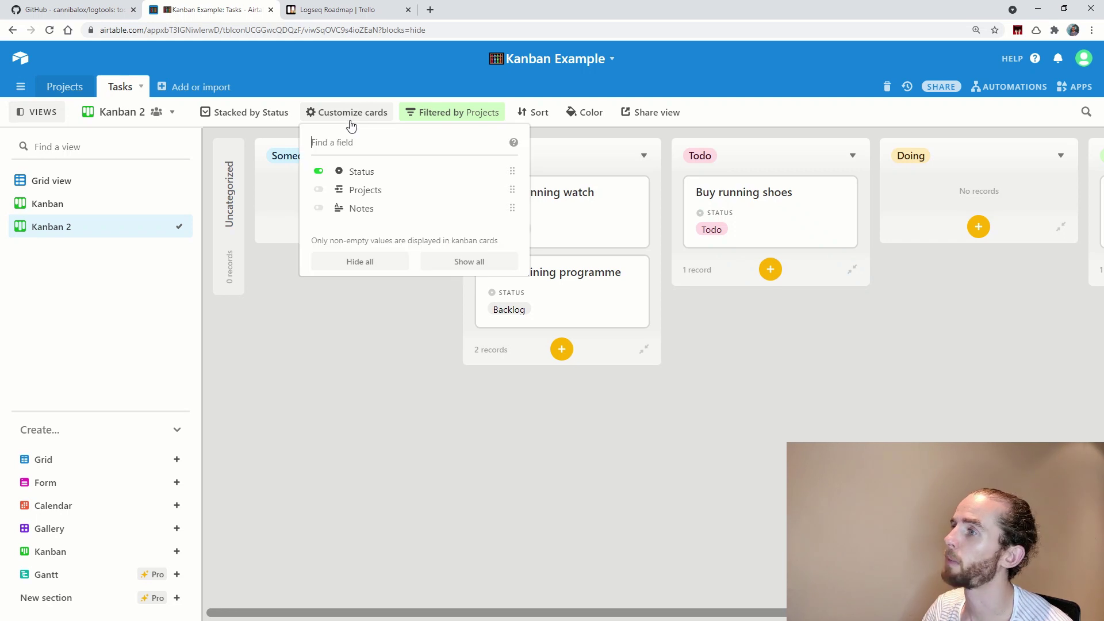
click(319, 190)
click(318, 171)
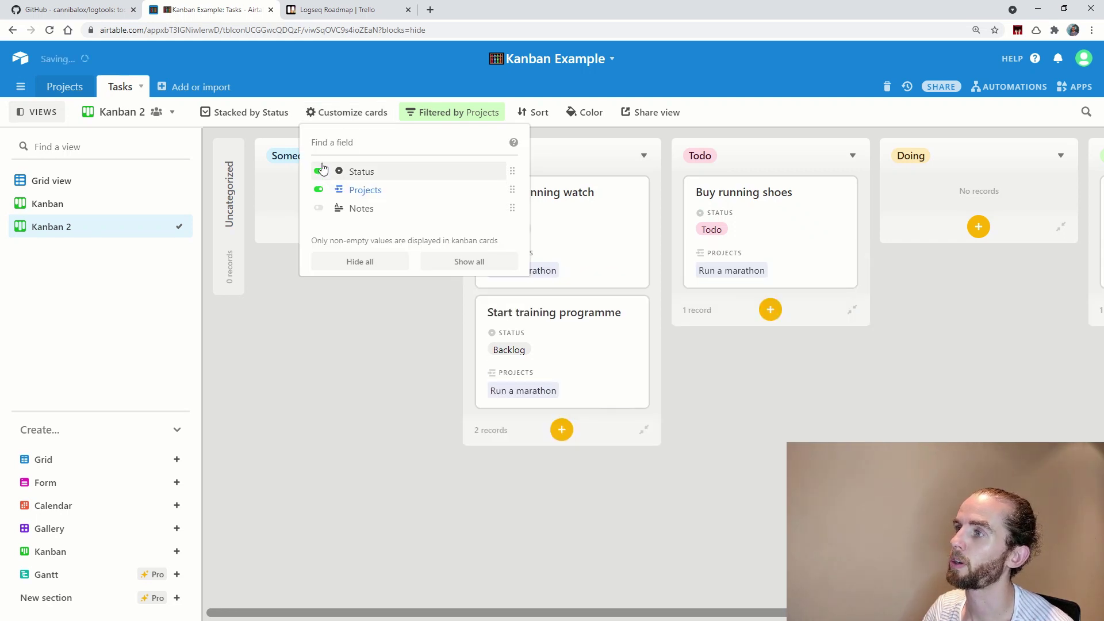
click(604, 518)
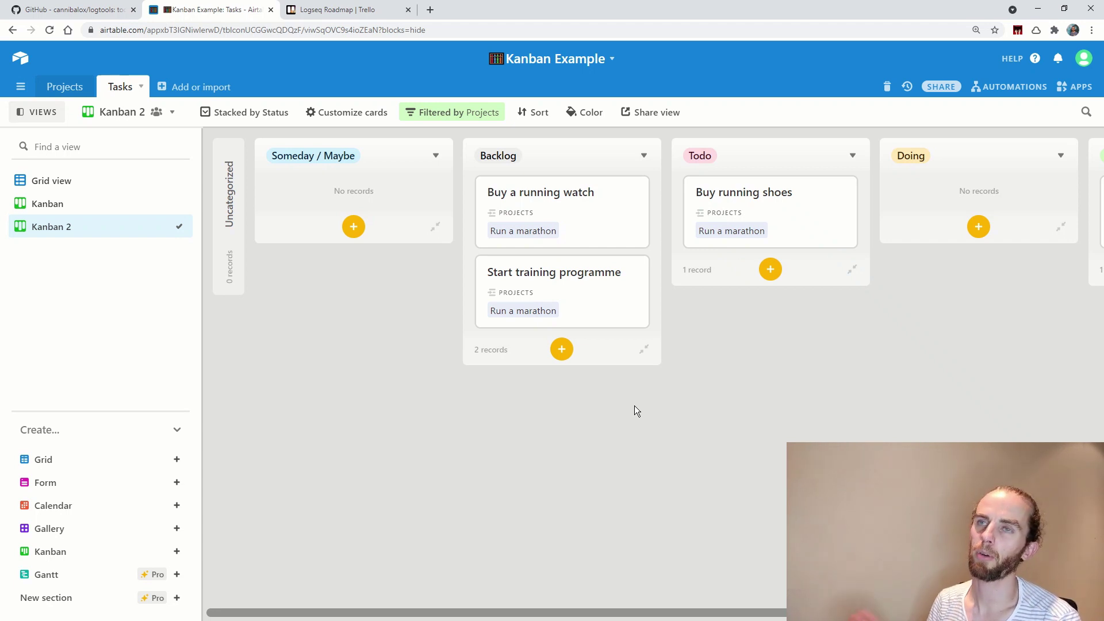
click(329, 7)
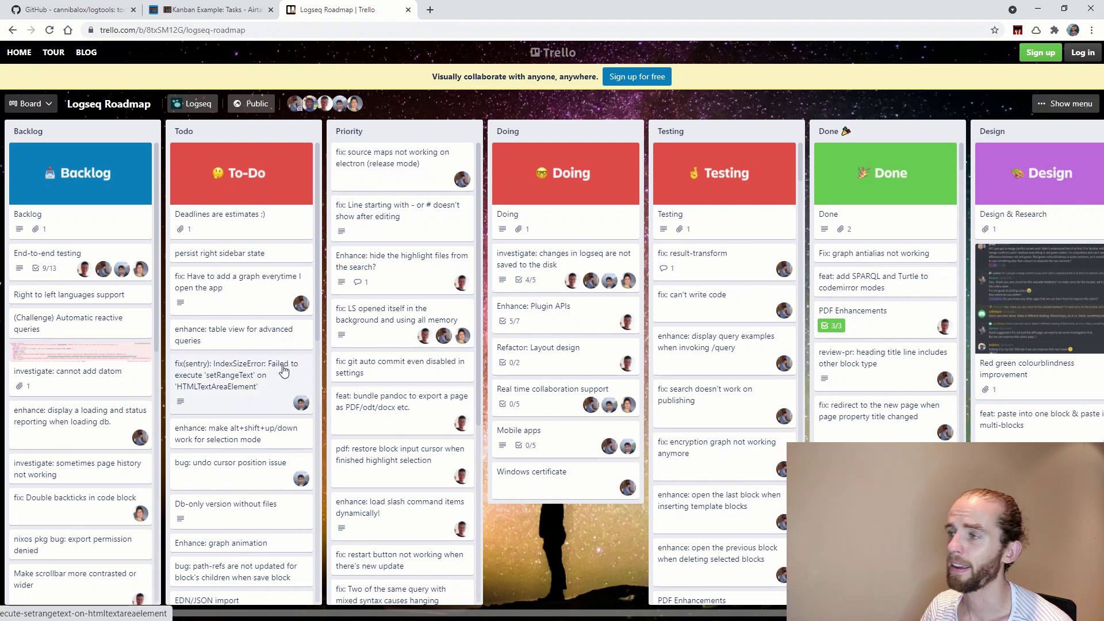
Step: Return to the Airtable Kanban Example tab with the filtered Kanban 2 board
click(218, 12)
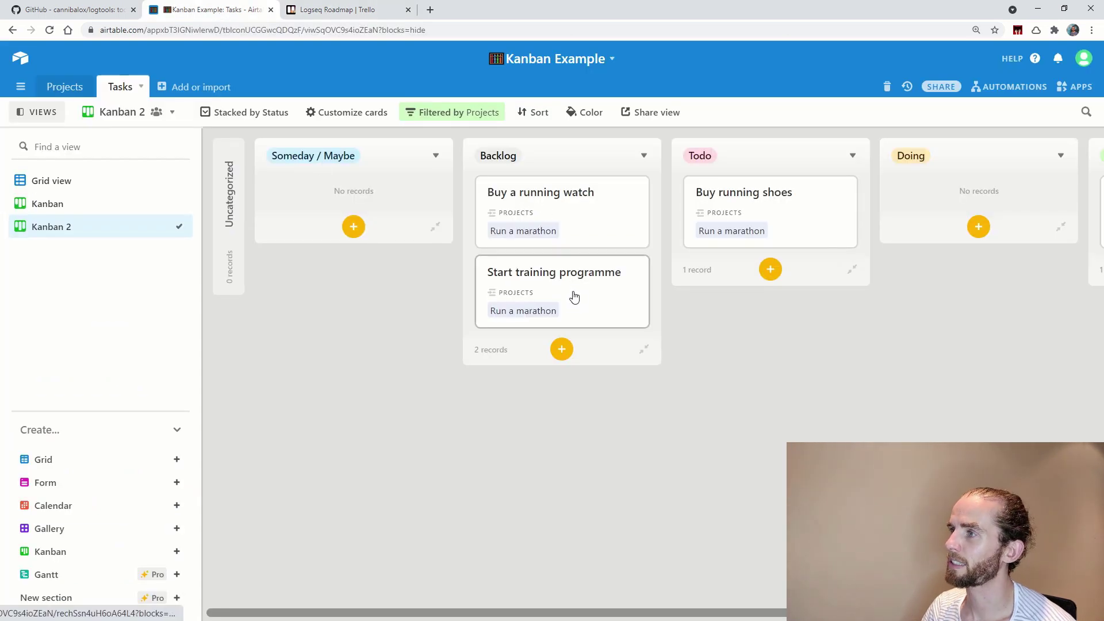
Step: Add Backlog card 'this is a super long box and won't wrap' linked to Run a marathon
click(562, 349)
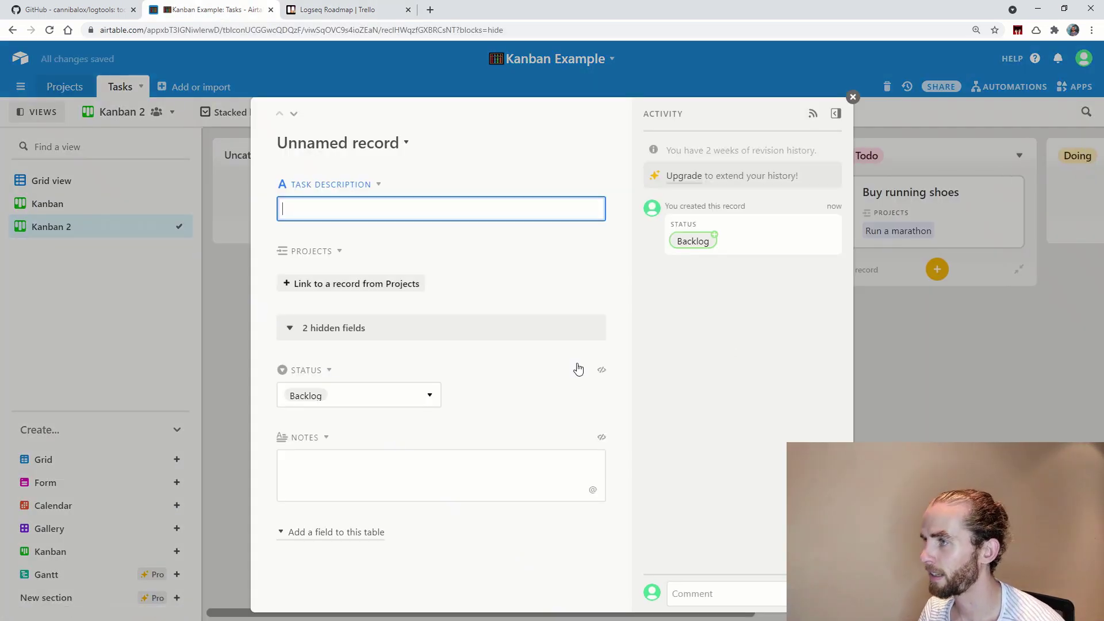
text(this is a)
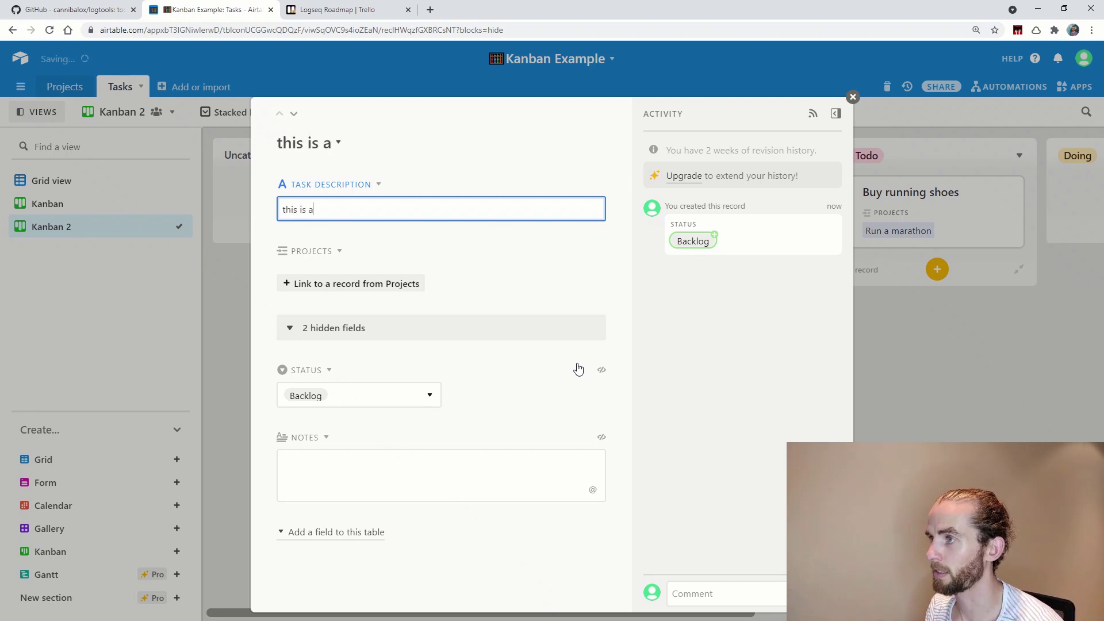
text( super long box an)
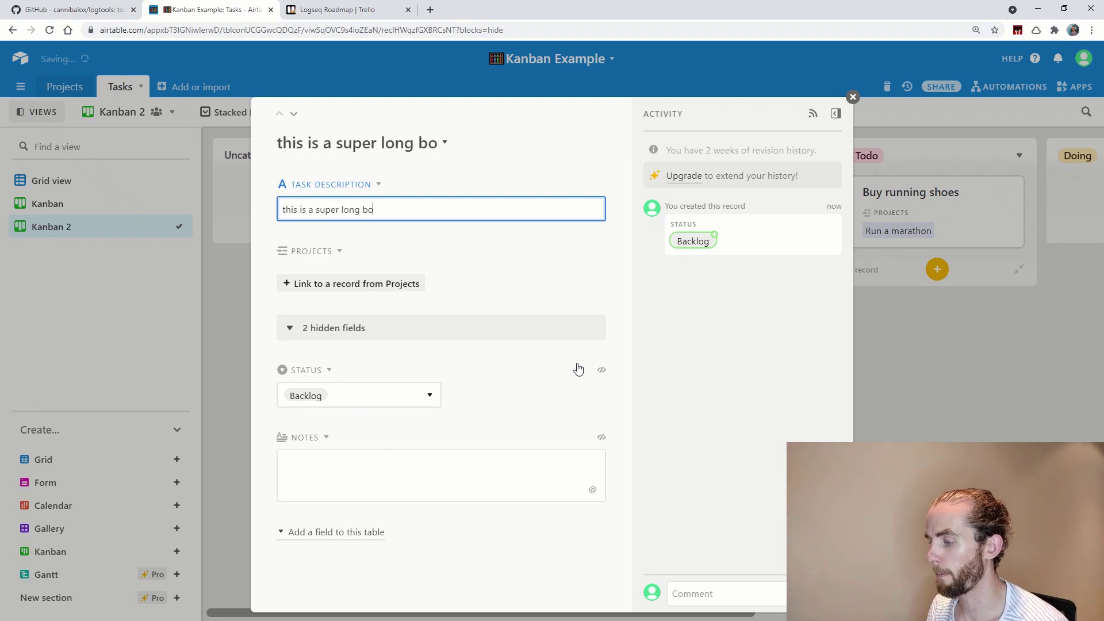
text(d won't wrap)
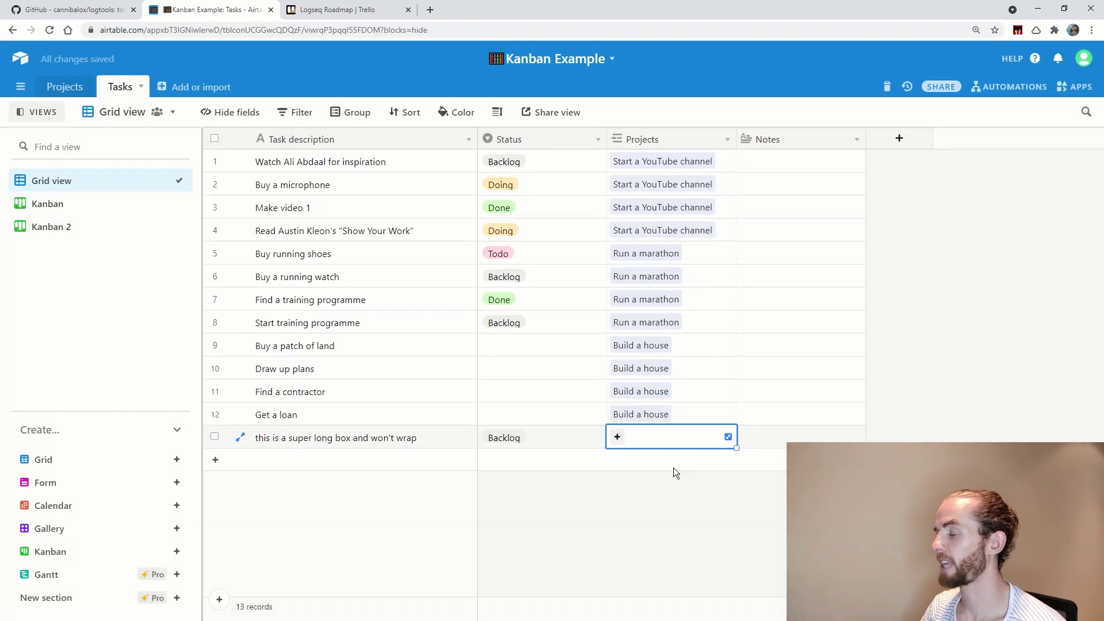
text(mara)
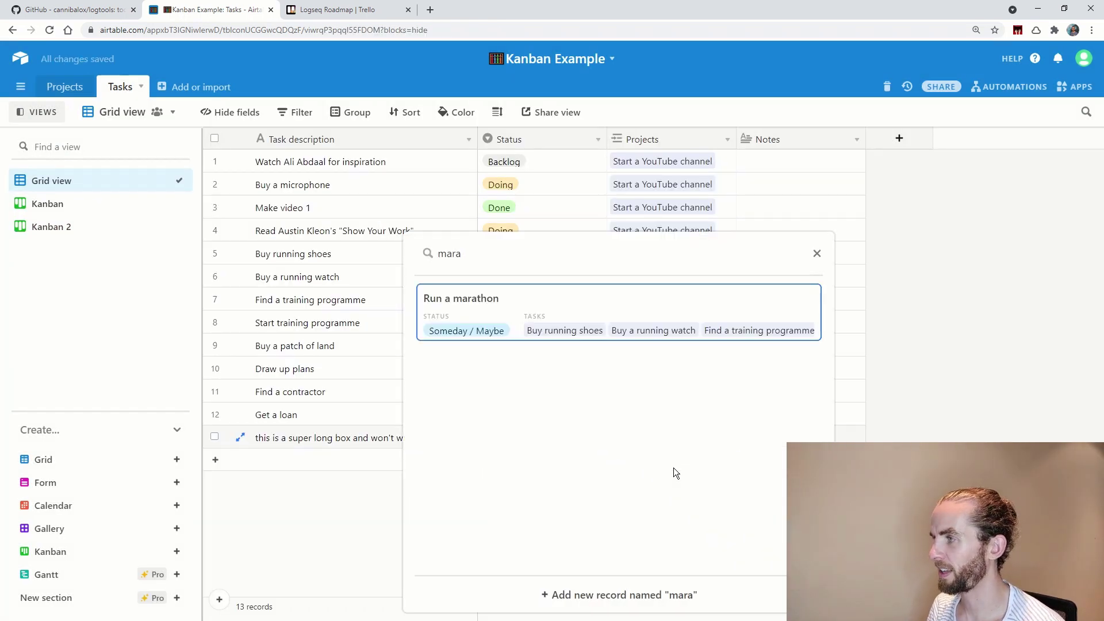
key(Return)
click(108, 235)
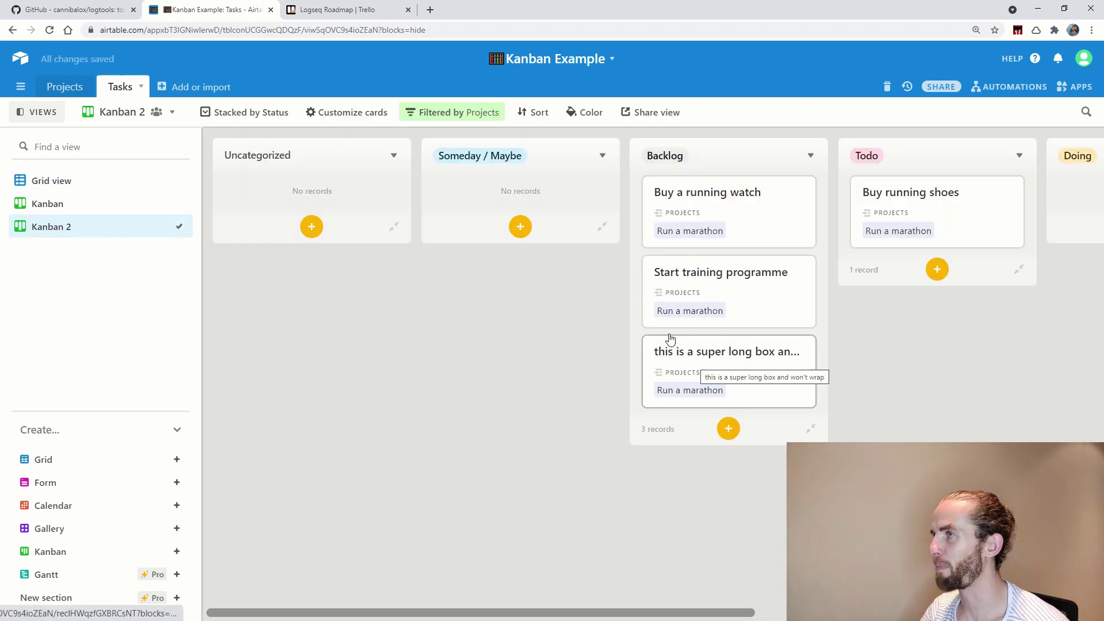
Step: Switch to the Trello tab showing the public Logseq Roadmap board
click(352, 7)
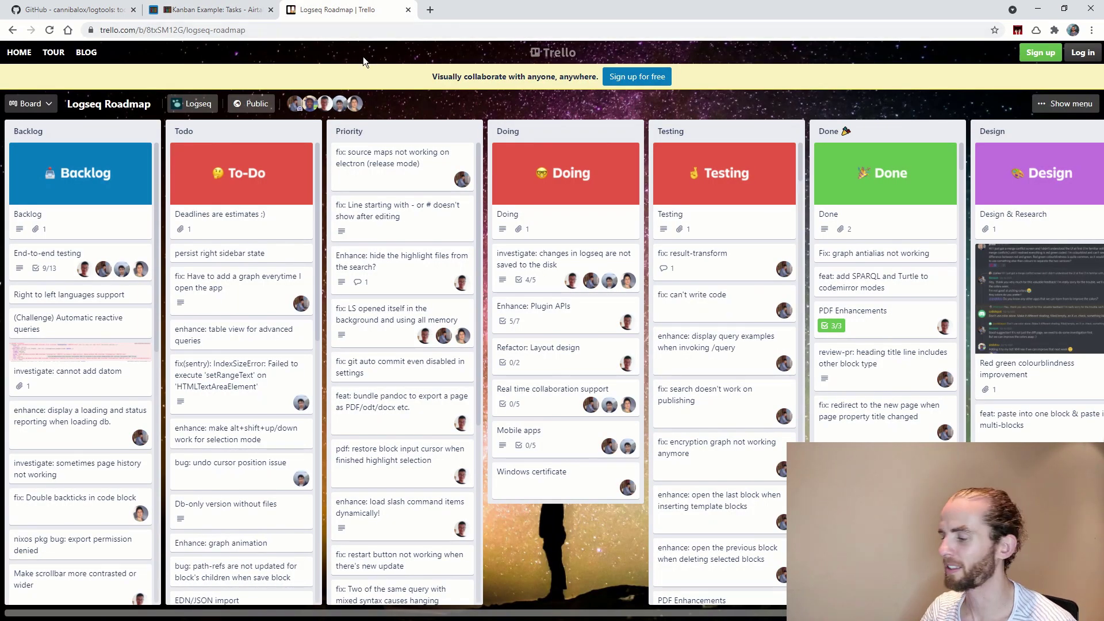